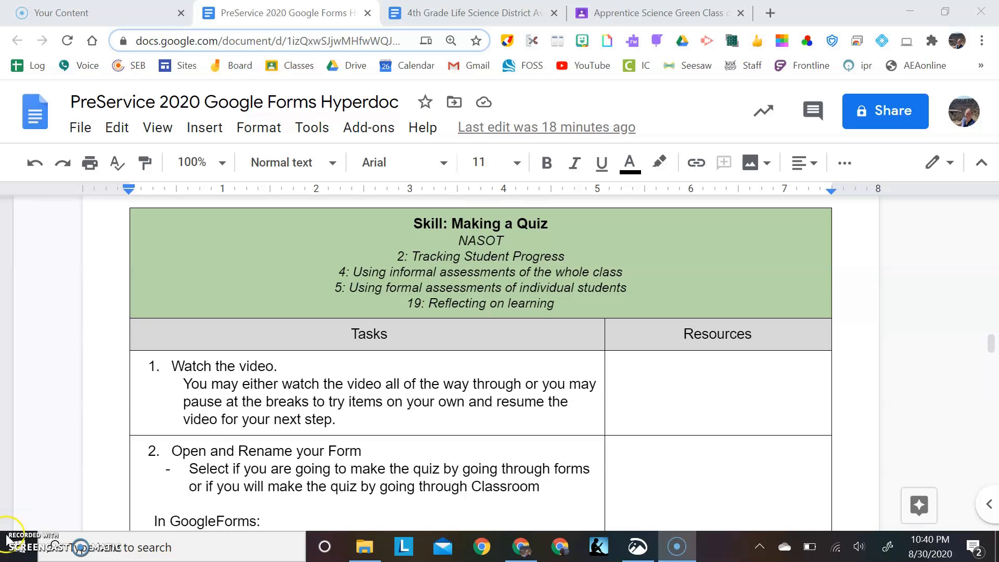
# Read the "Open and Rename your Form" instructions in the hyperdoc's Making a Quiz section
pyautogui.scroll(-2, 241, 437)
pyautogui.scroll(-5, 241, 437)
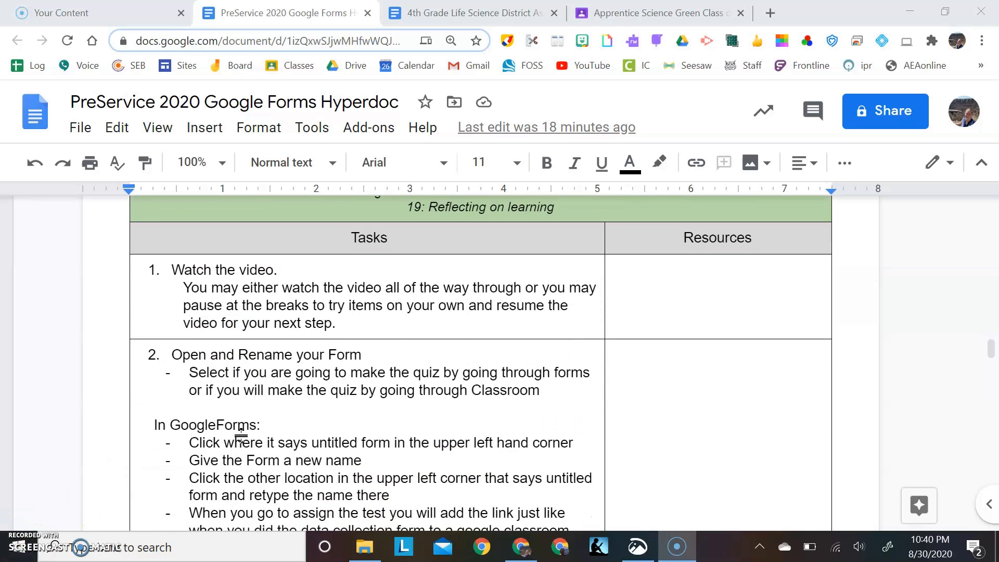
pyautogui.scroll(-2, 241, 436)
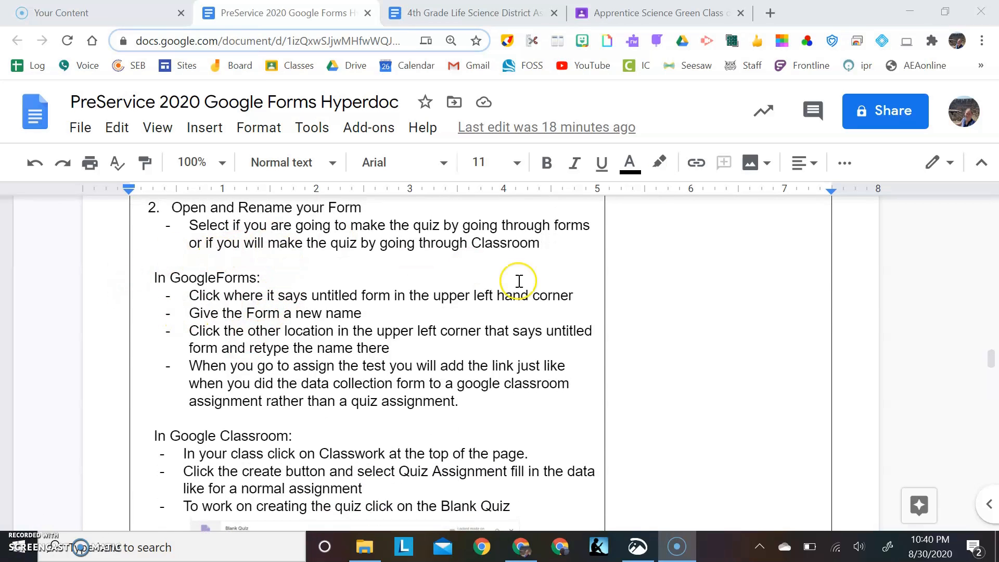
pyautogui.click(772, 10)
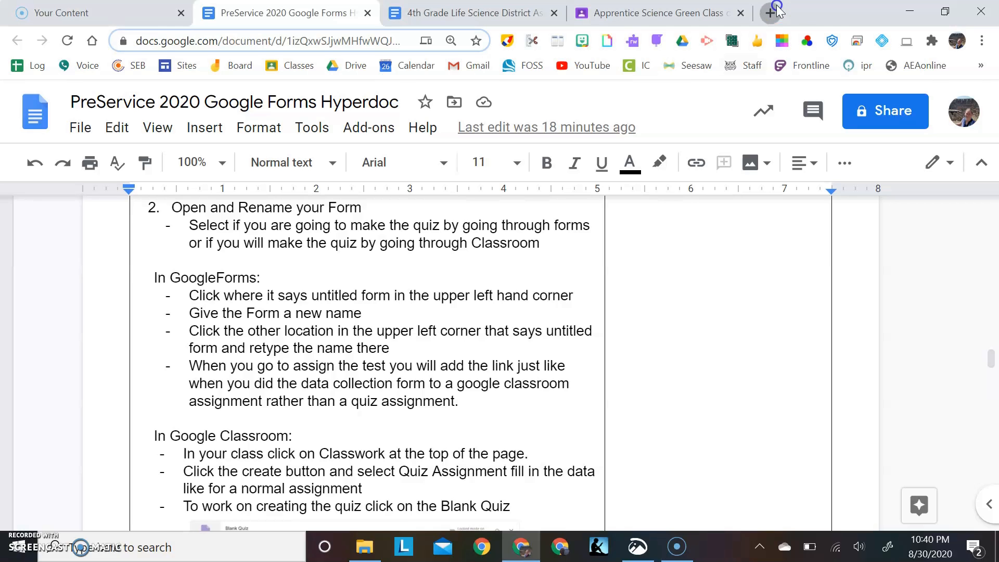
pyautogui.click(928, 107)
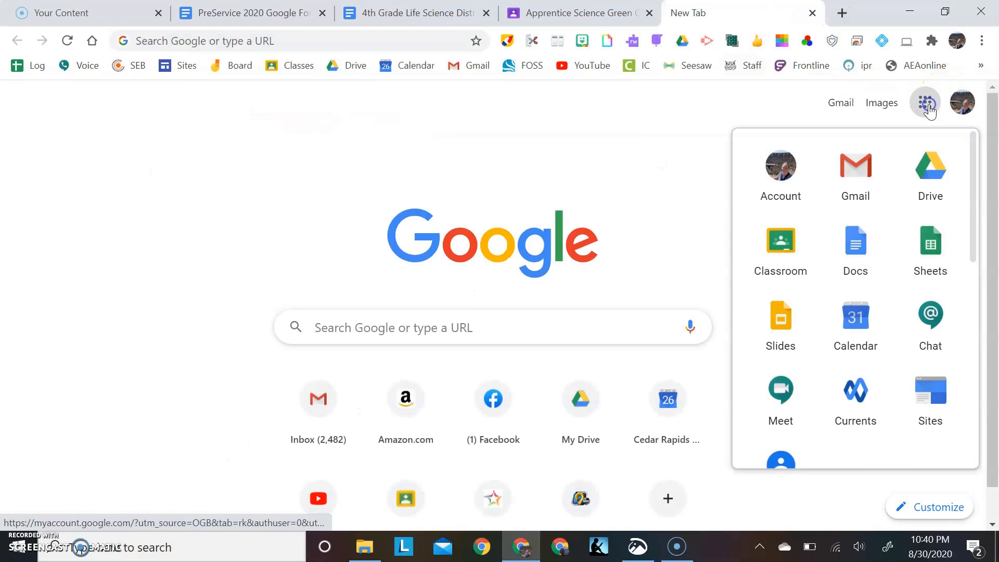
pyautogui.scroll(-6, 861, 365)
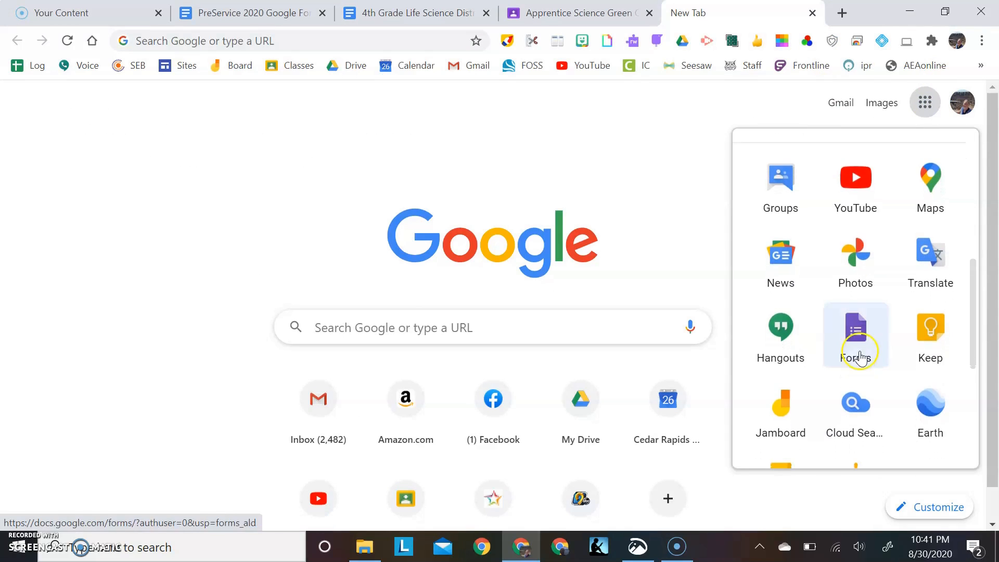
pyautogui.click(862, 344)
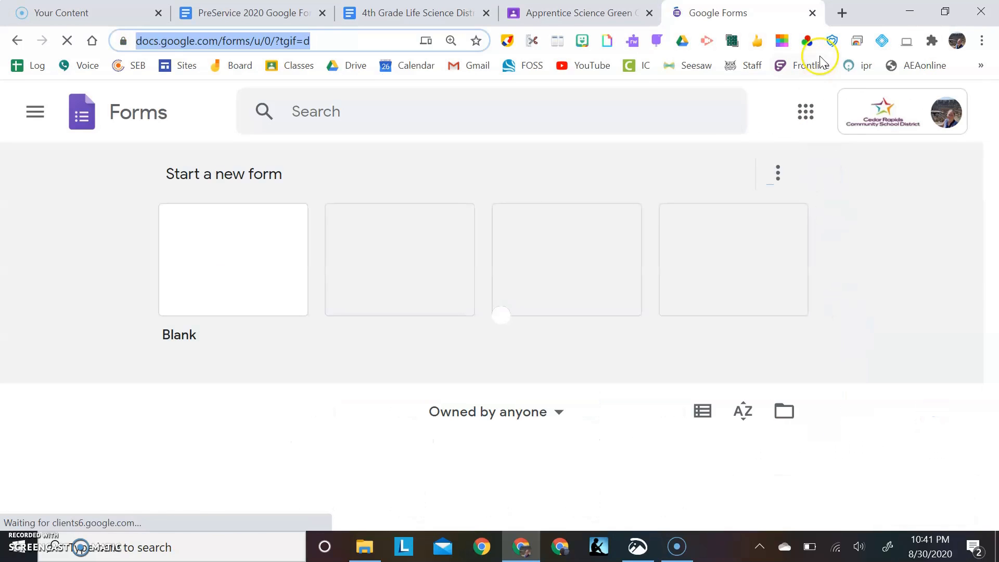
pyautogui.click(813, 15)
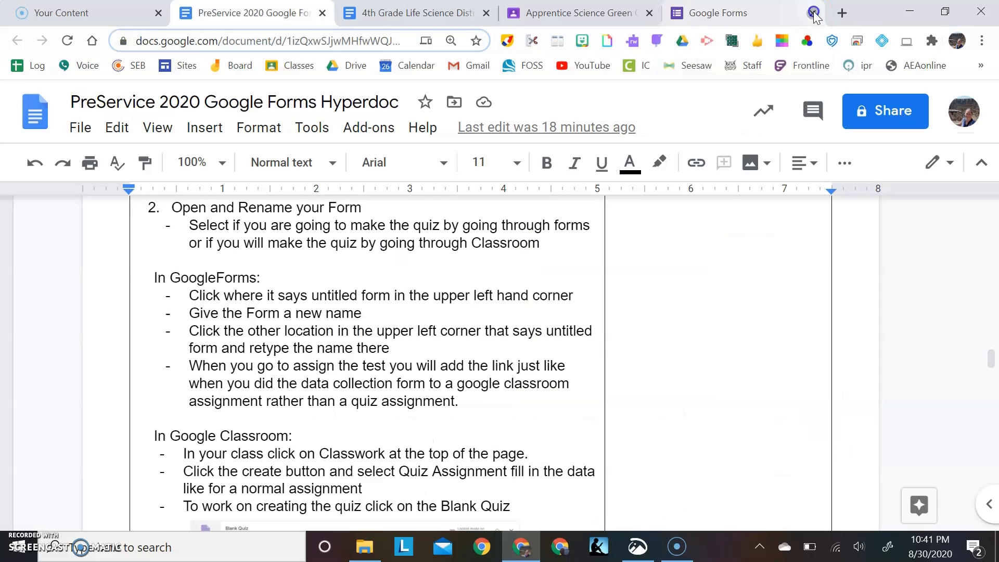
# Create a quiz assignment in the classwork of the Apprentice Science class in Google Classroom
pyautogui.click(630, 10)
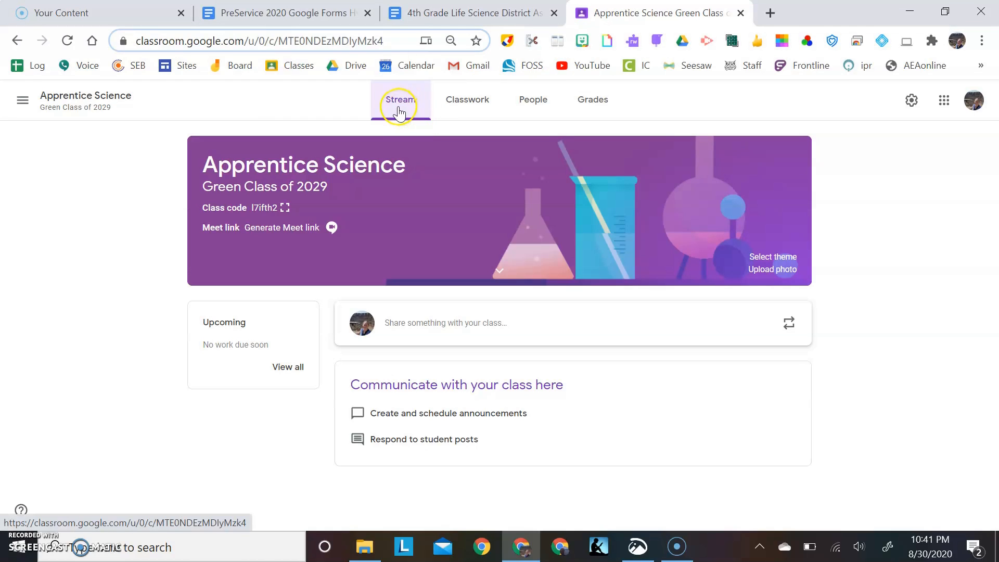
pyautogui.click(466, 100)
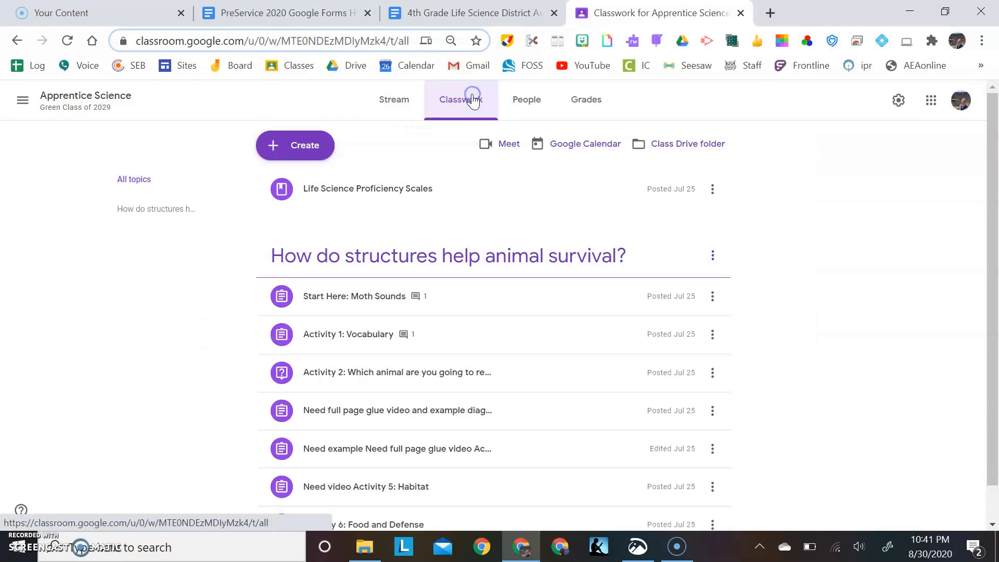
pyautogui.click(308, 150)
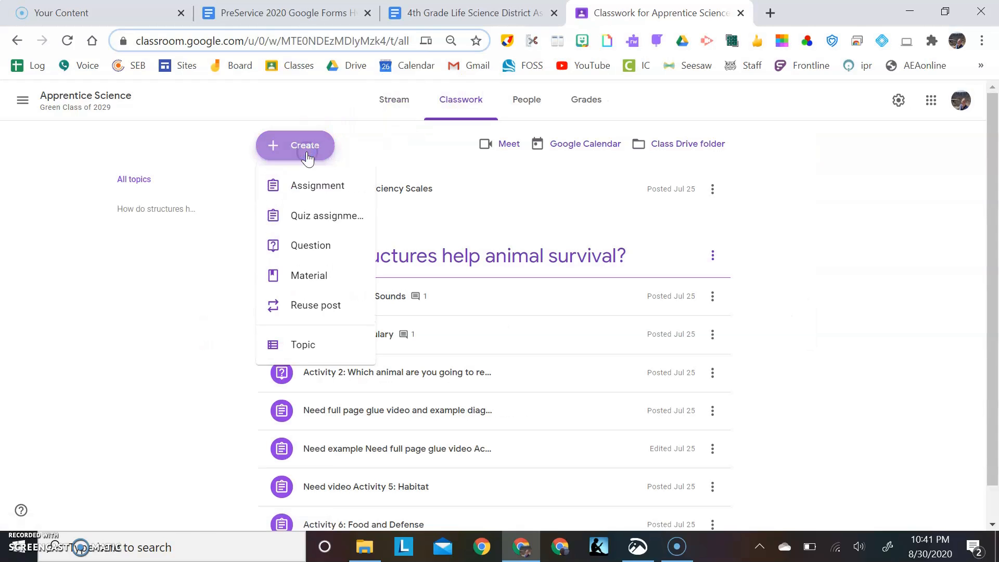
pyautogui.click(319, 214)
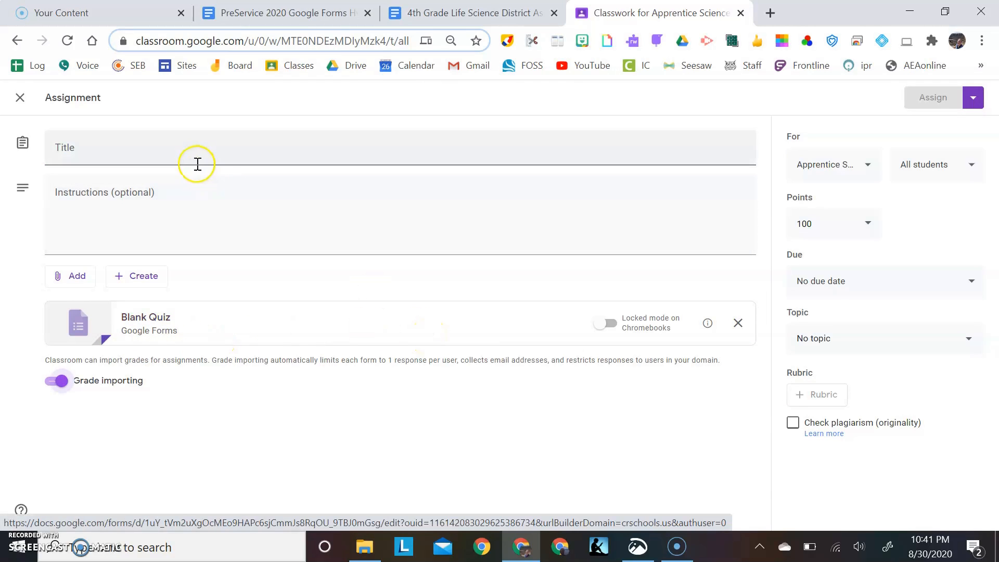
# Title the quiz assignment "4th Grade Life Science Assessment"
pyautogui.click(185, 148)
pyautogui.write('4th Grad')
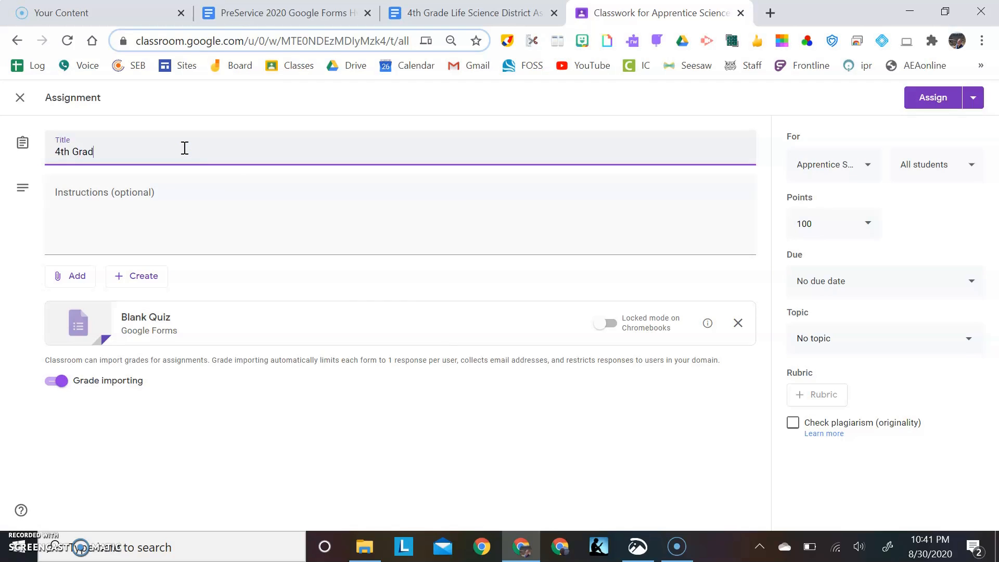
pyautogui.write('e Life Science Assessment')
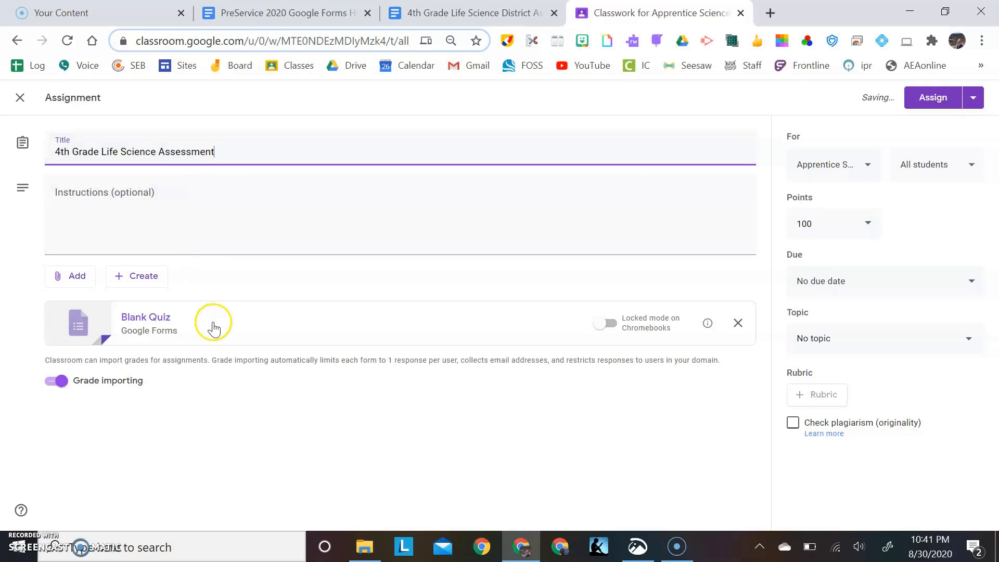
# Open the attached Blank Quiz form and rename its file "4th Grade Life Science Assessment"
pyautogui.click(262, 320)
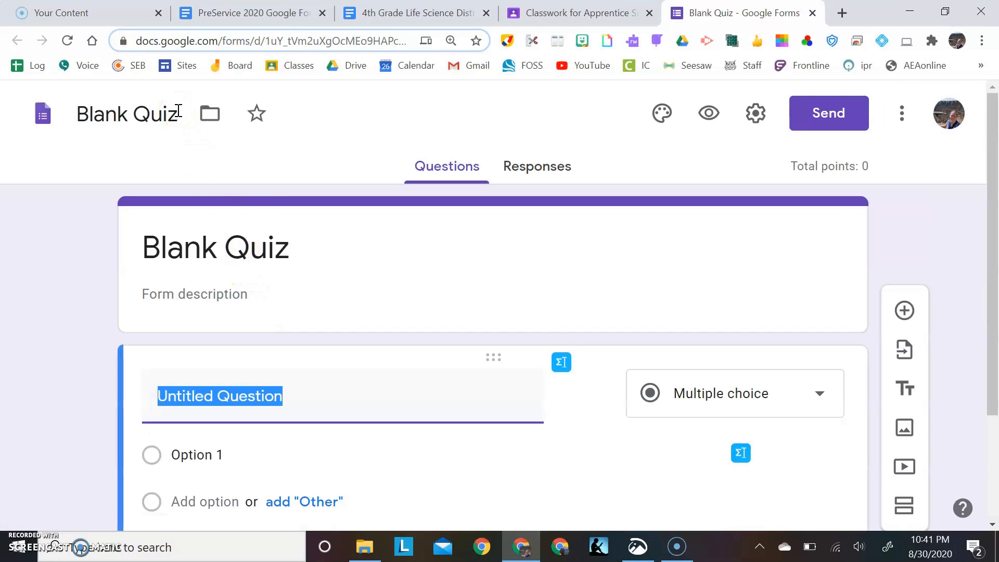
pyautogui.click(178, 111)
pyautogui.tripleClick(179, 111)
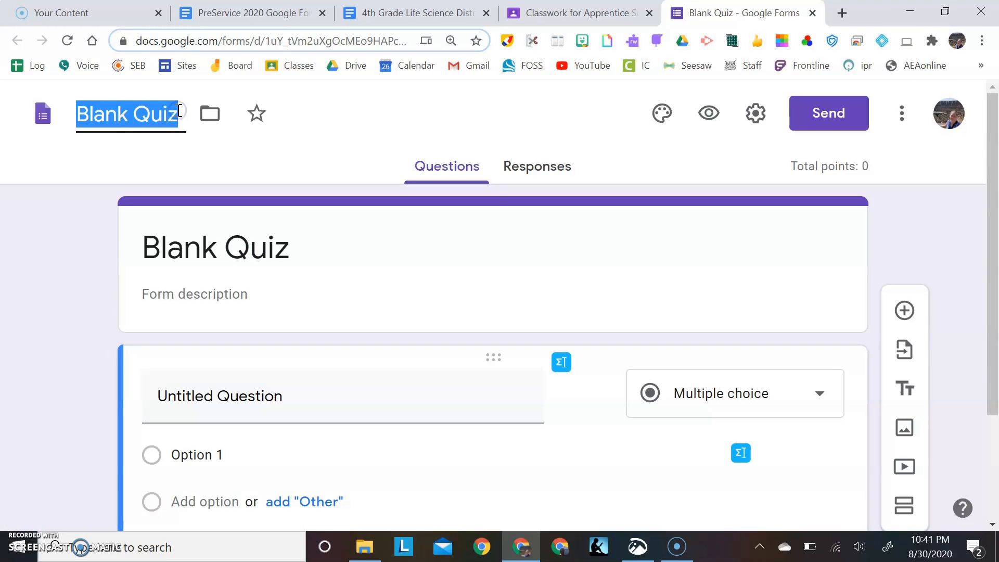
pyautogui.write('4th Grad')
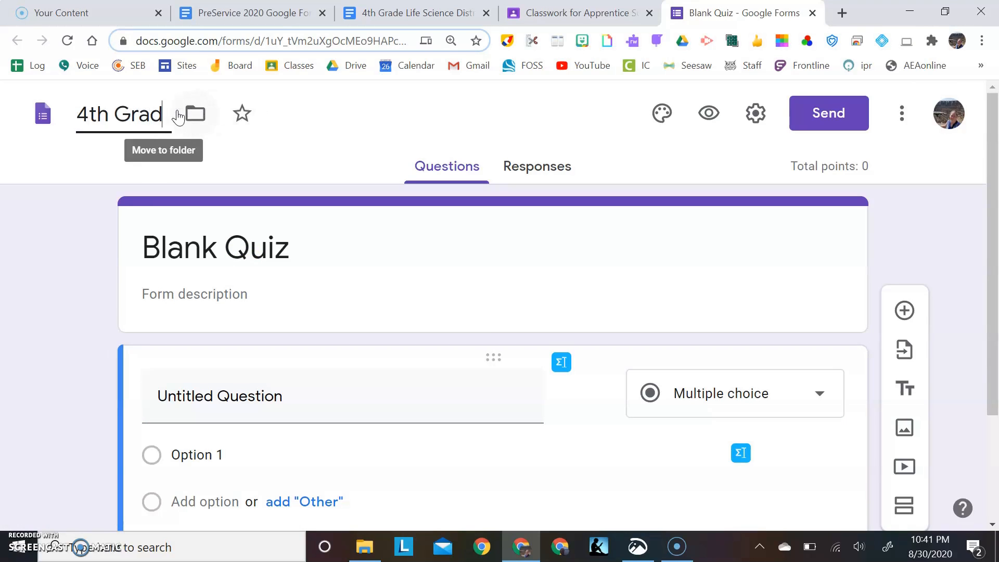
pyautogui.write('e Life Science Assessment')
# Change the title heading inside the form to "4th Grade Life Science Assessment"
pyautogui.tripleClick(245, 248)
pyautogui.write('4th Grade La')
pyautogui.press('BackSpace')
pyautogui.write('ife')
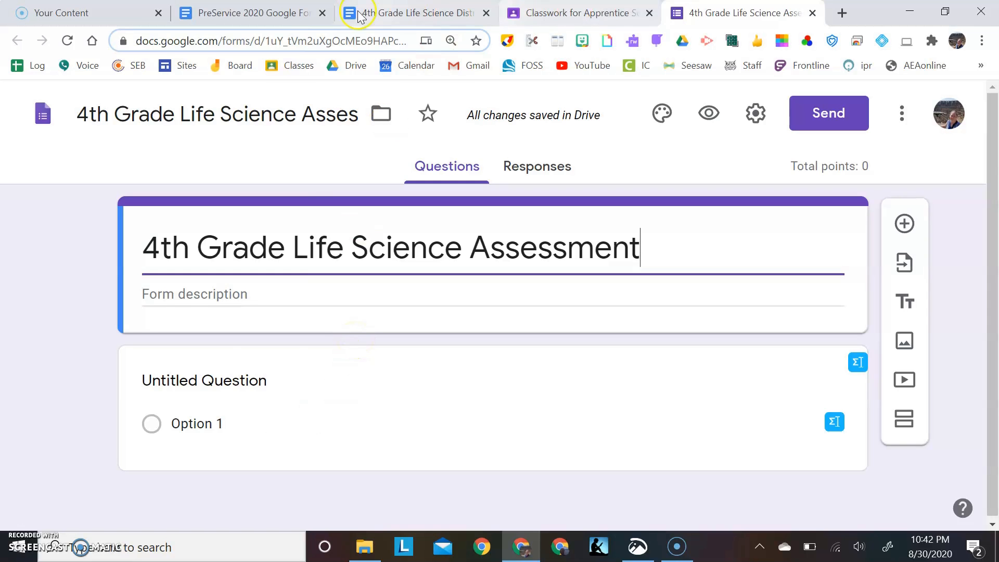
# Consult the hyperdoc's "Select the Settings" section and turn on Collect email addresses in the form's general settings
pyautogui.click(271, 16)
pyautogui.scroll(-1, 316, 357)
pyautogui.scroll(-8, 317, 357)
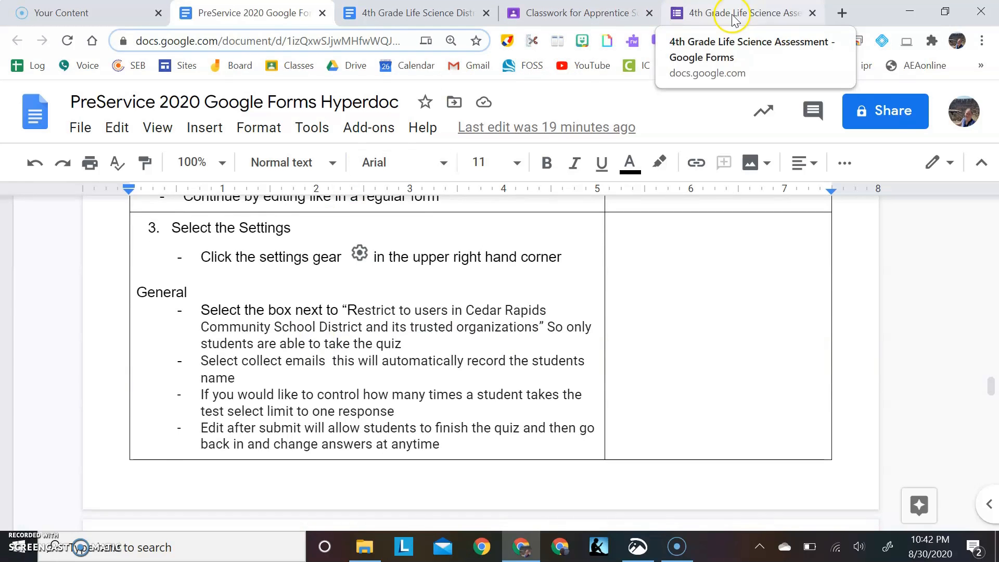
pyautogui.click(733, 20)
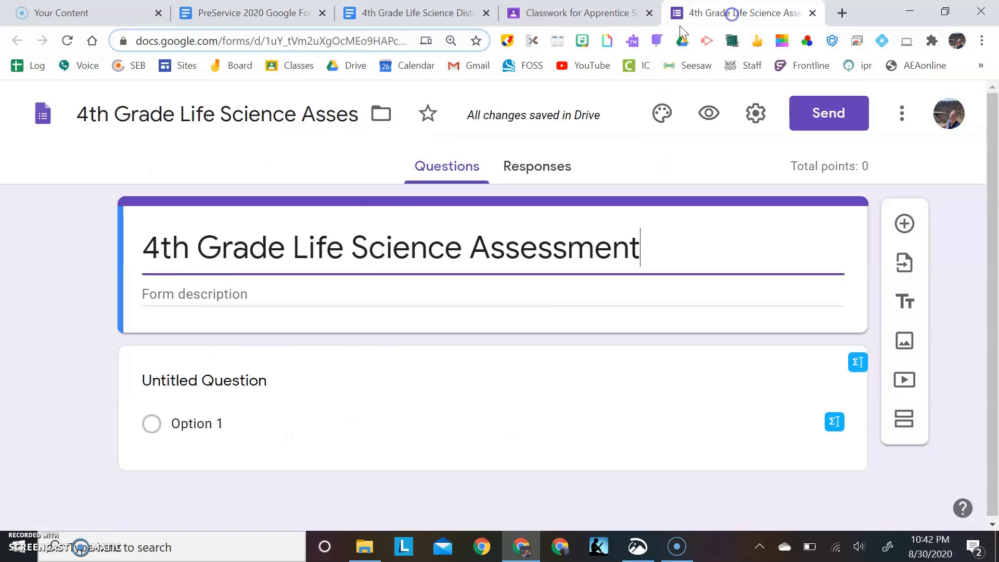
pyautogui.click(757, 115)
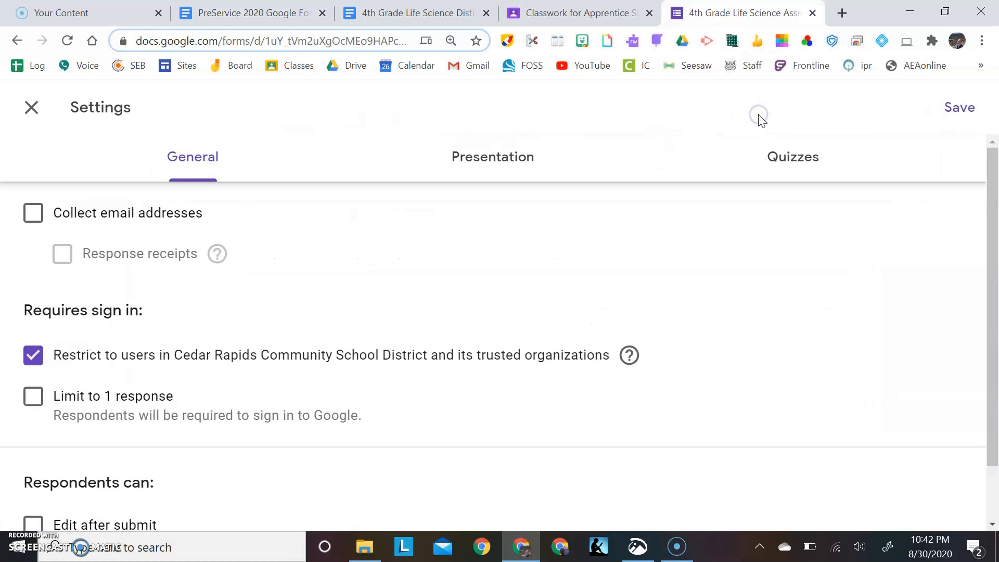
pyautogui.click(32, 221)
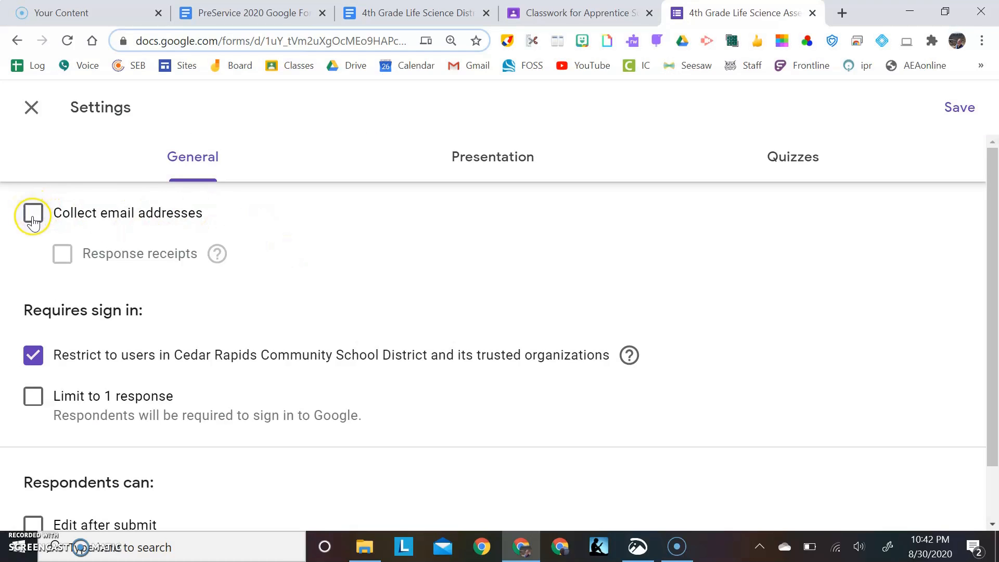
pyautogui.click(33, 221)
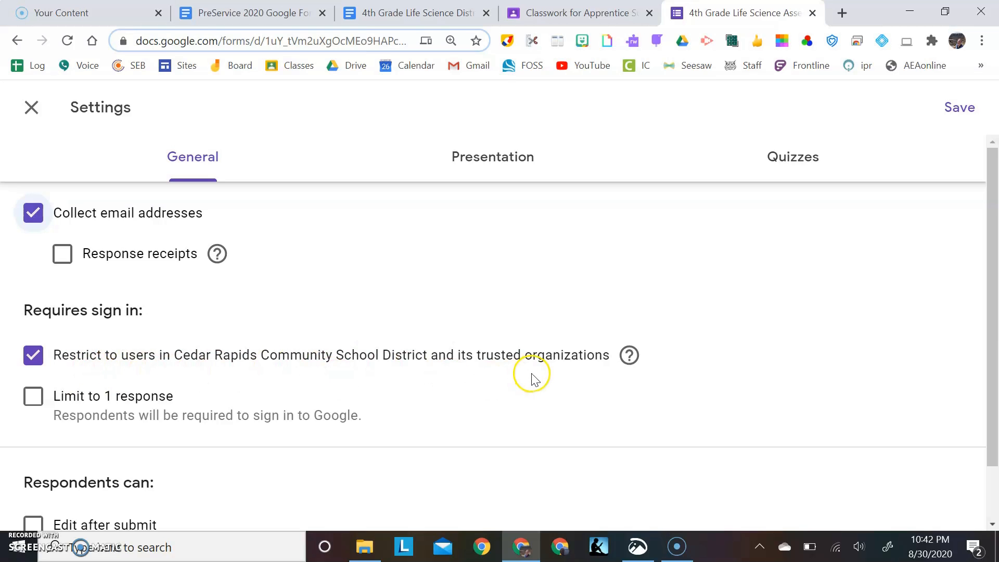
# Limit respondents to 1 response in the form's general settings
pyautogui.scroll(-1, 215, 395)
pyautogui.scroll(-1, 214, 395)
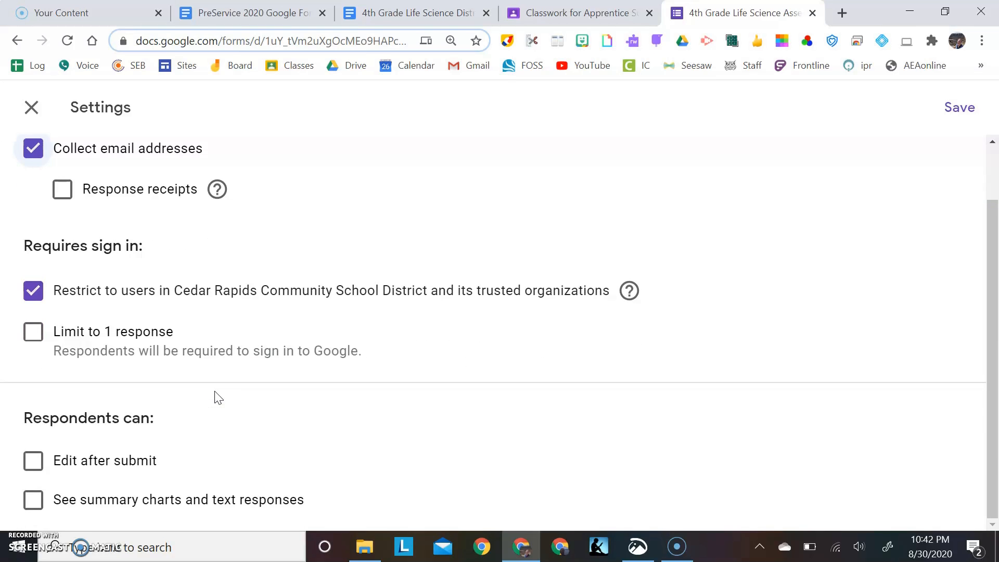
pyautogui.click(34, 336)
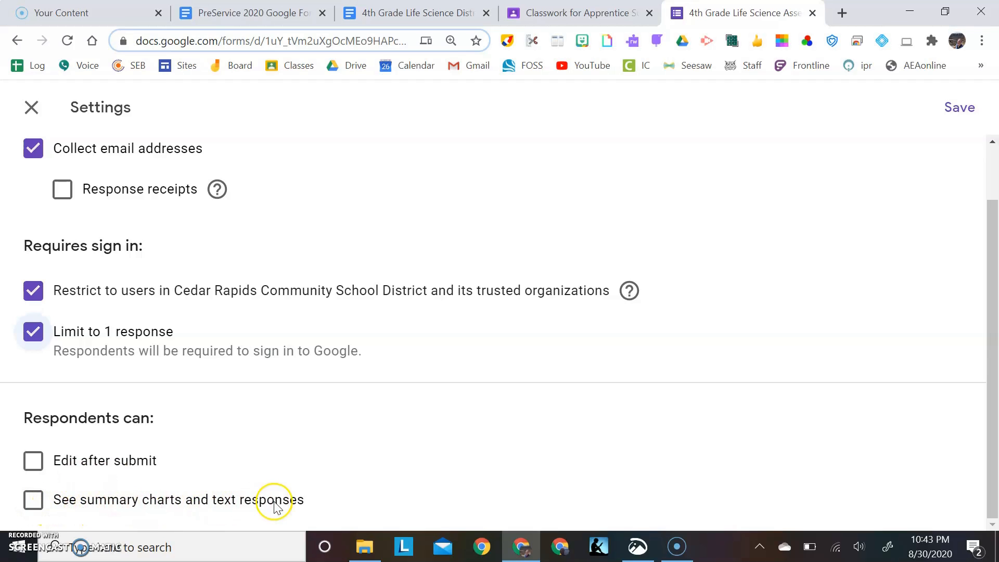
pyautogui.scroll(2, 515, 258)
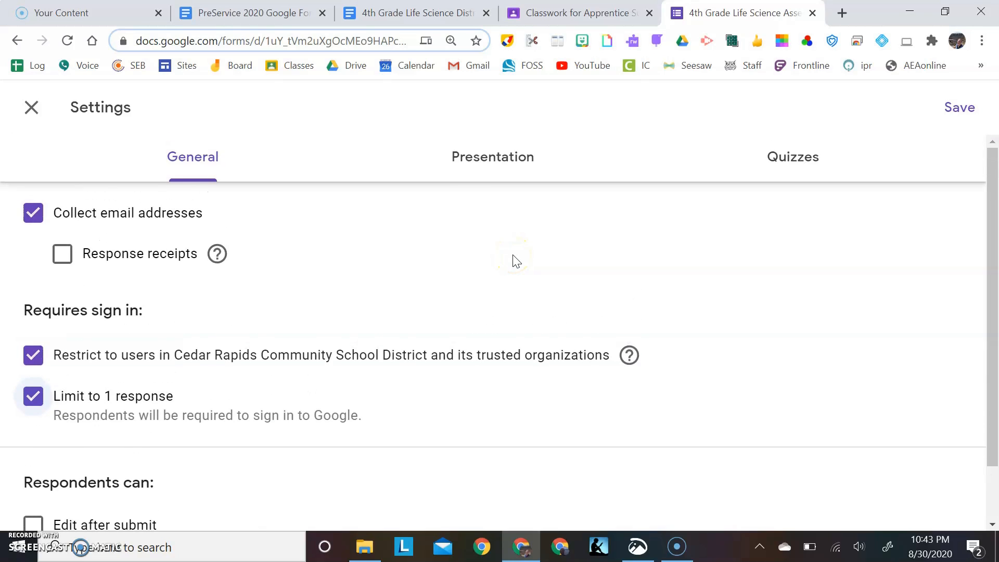
# Enable the progress bar in the form's presentation settings
pyautogui.click(521, 167)
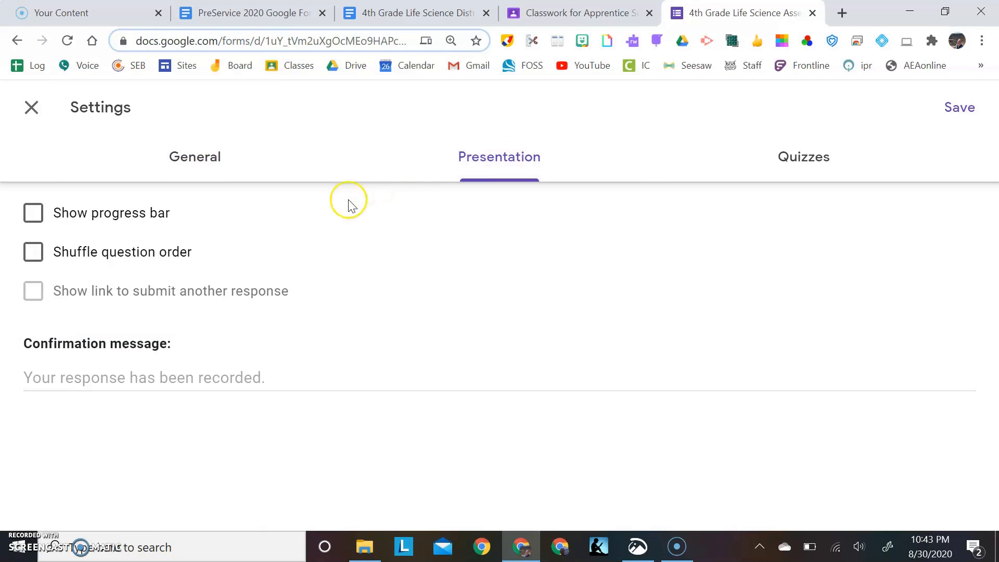
pyautogui.click(34, 217)
pyautogui.click(36, 258)
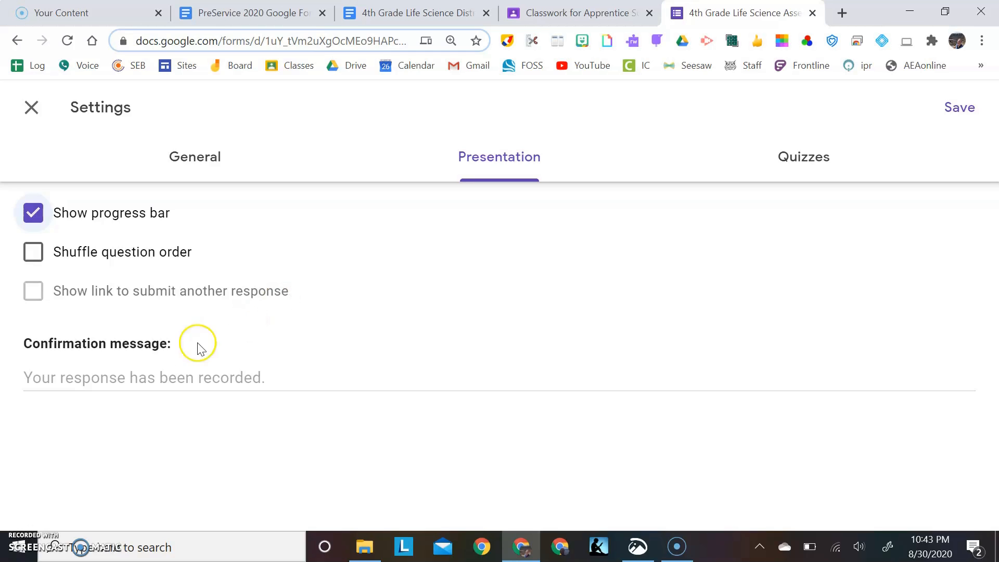
# Set the form's confirmation message to "Thank you for taking the Quiz"
pyautogui.click(77, 376)
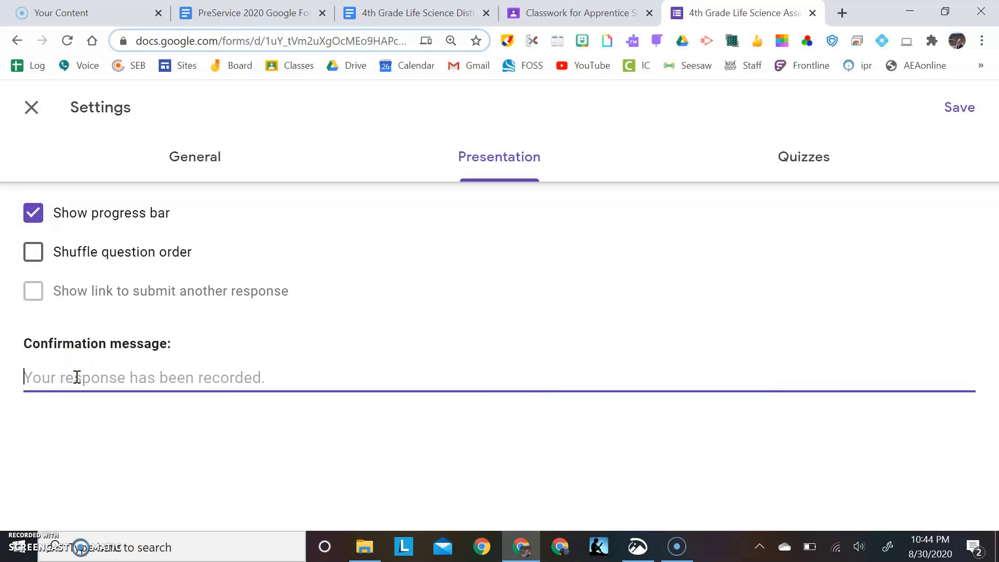
pyautogui.write('h')
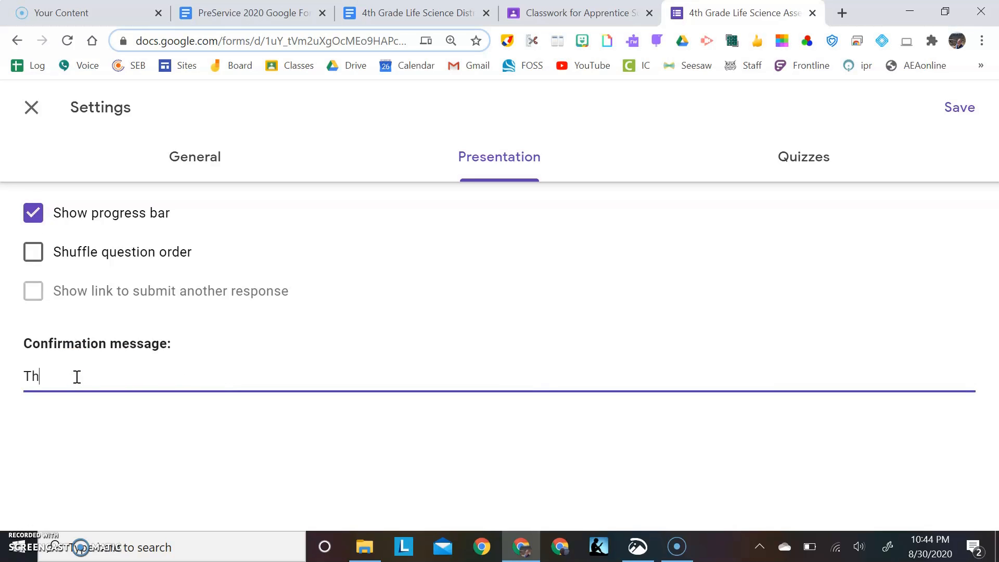
pyautogui.write('ank you for taking the Quiz')
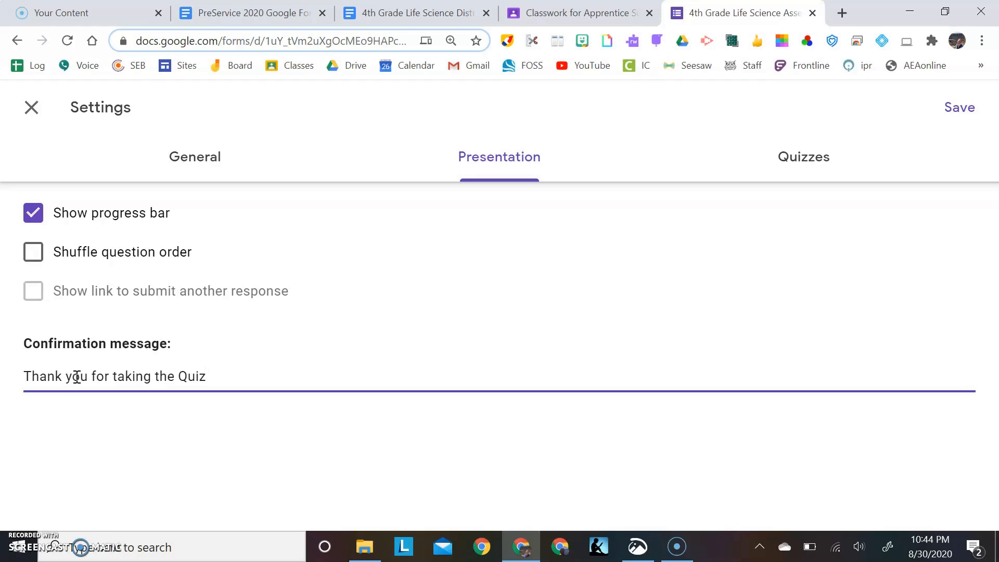
# Open the form's quiz settings at the locked mode and grade release options
pyautogui.click(822, 161)
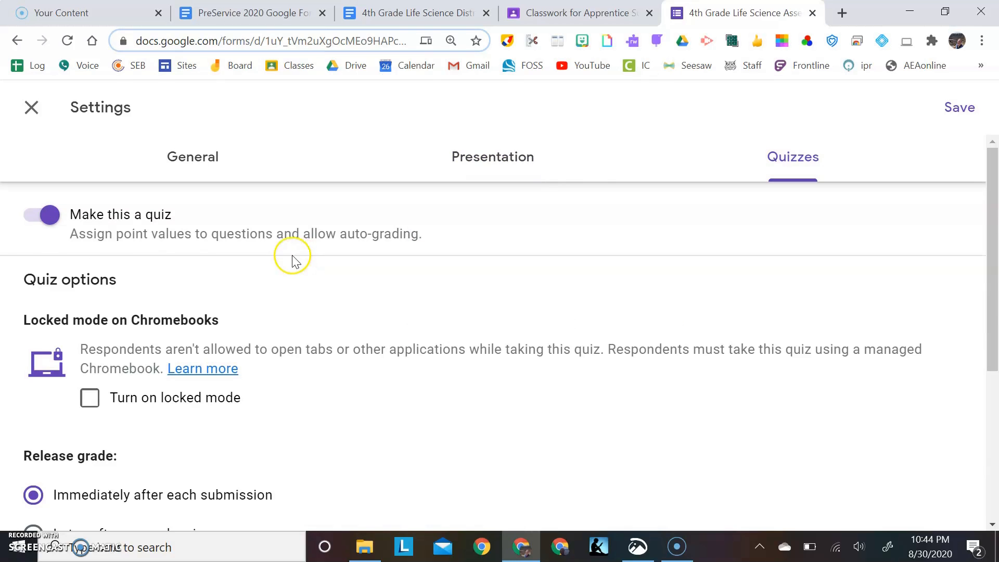
pyautogui.click(72, 238)
pyautogui.click(36, 236)
pyautogui.scroll(-2, 308, 373)
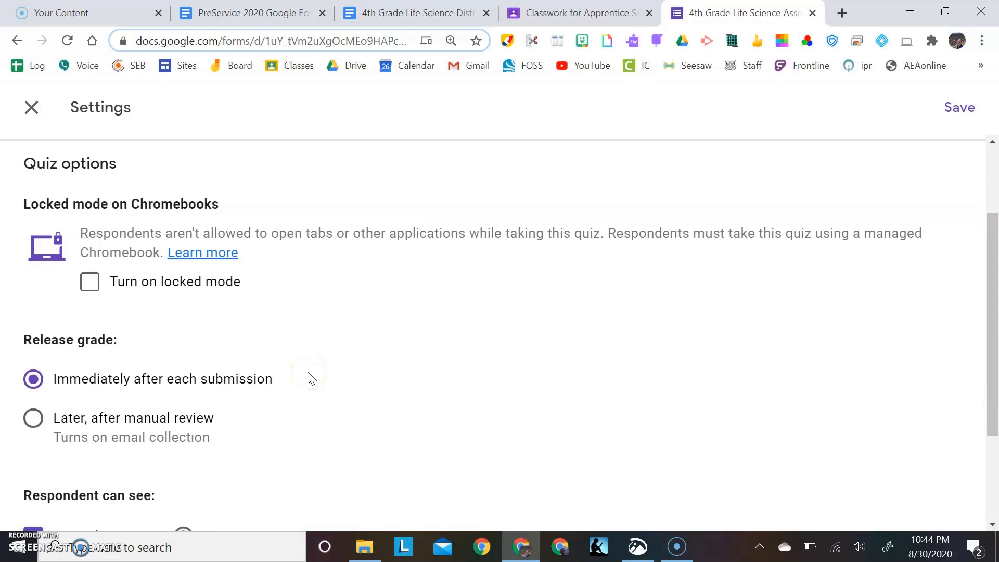
# Try turning on locked mode on Chromebooks for the quiz, and switch it off again
pyautogui.click(90, 284)
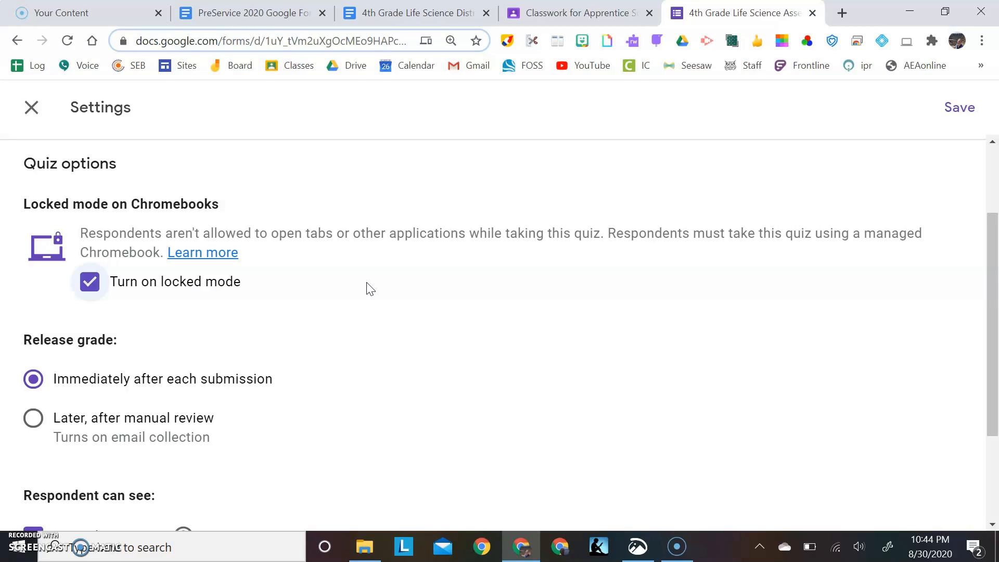
pyautogui.click(88, 290)
pyautogui.click(87, 293)
# Set the quiz grades to be released later, after manual review
pyautogui.scroll(-2, 192, 354)
pyautogui.scroll(-1, 192, 354)
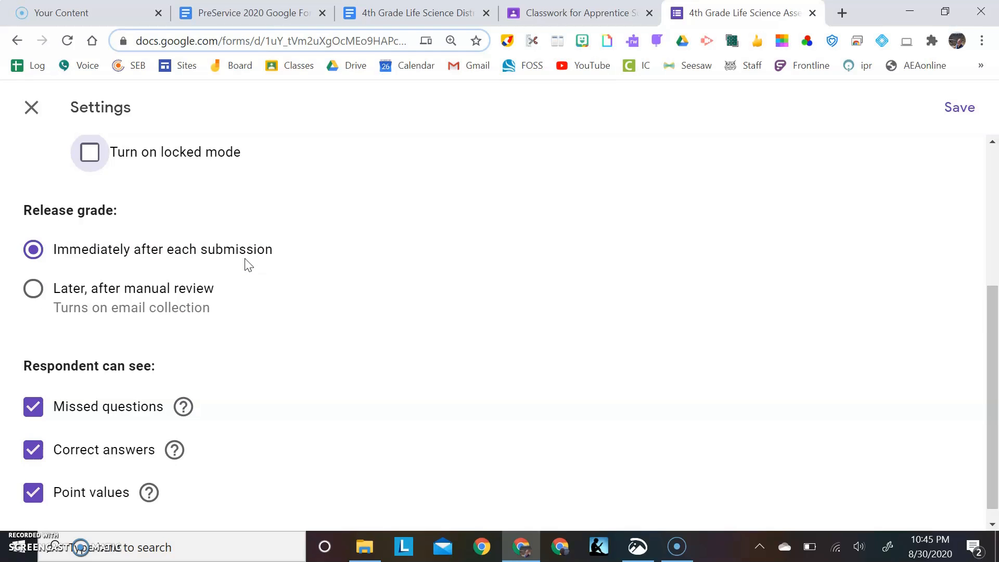
pyautogui.click(33, 288)
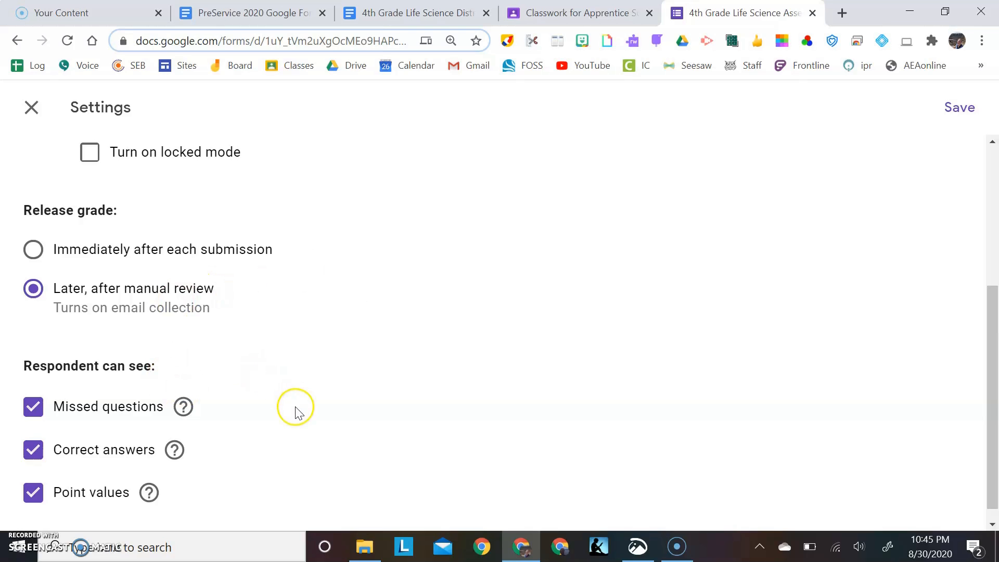
# Leave missed questions, correct answers and point values visible to respondents, and save the form settings
pyautogui.scroll(-1, 297, 411)
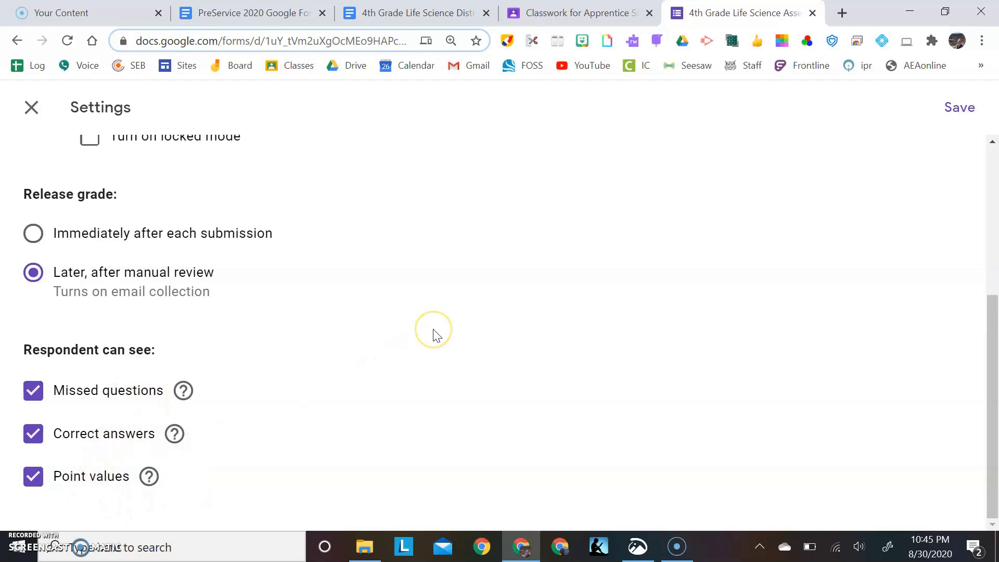
pyautogui.click(962, 120)
pyautogui.click(961, 116)
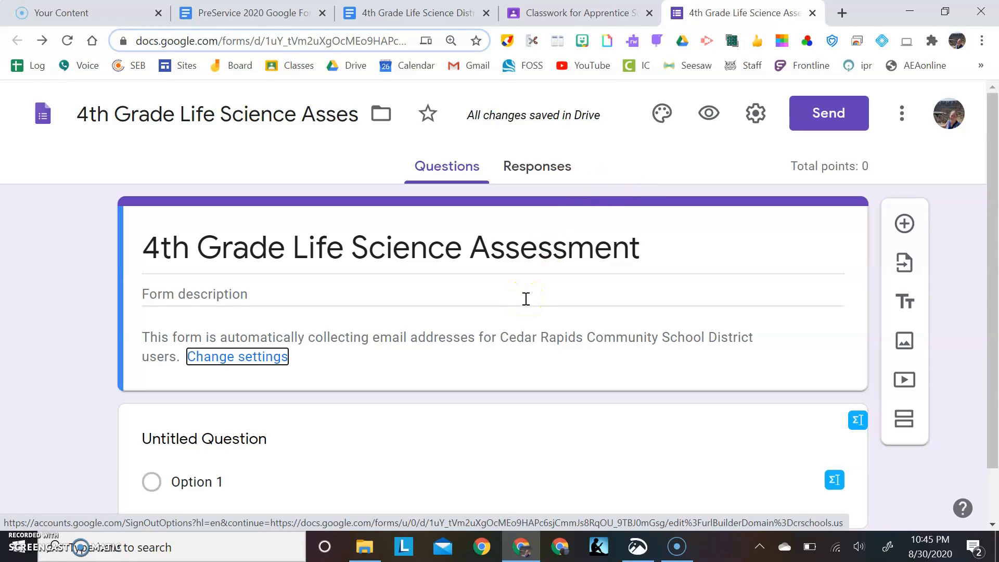
# In the 4th Grade Life Science district assessment document, select and copy the introductory paragraph under the Elodea heading
pyautogui.click(407, 10)
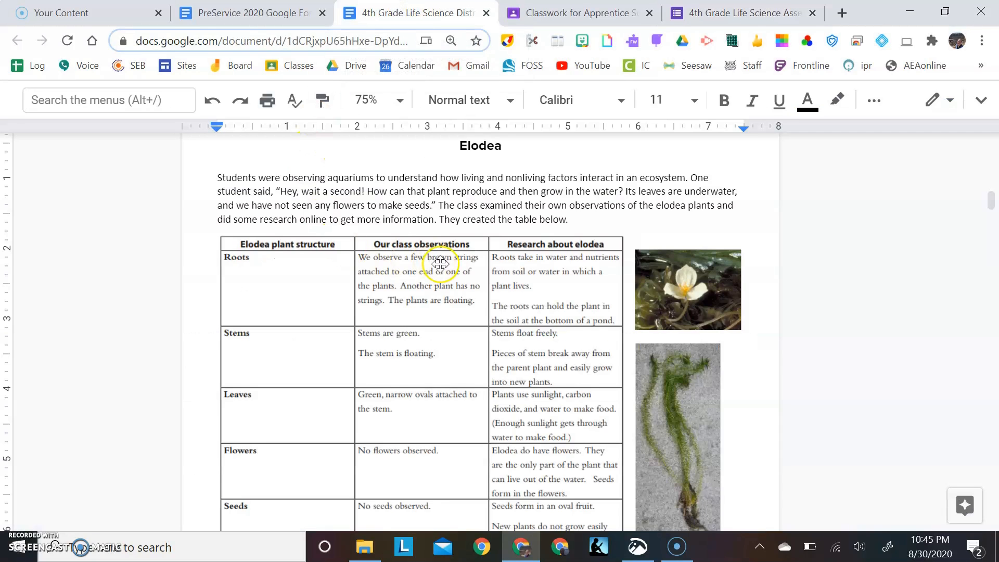
pyautogui.scroll(1, 441, 262)
pyautogui.scroll(1, 441, 263)
pyautogui.scroll(-2, 442, 264)
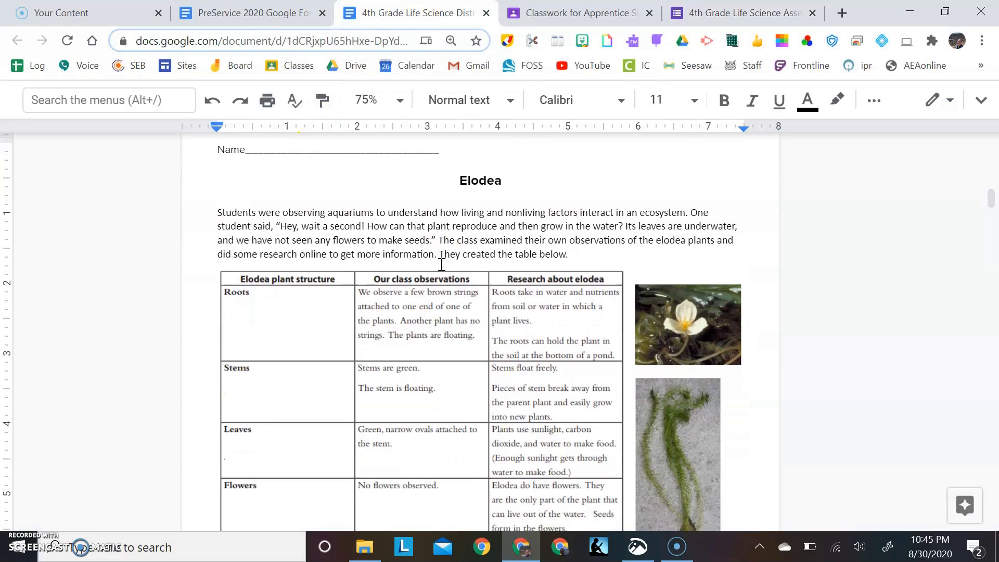
pyautogui.scroll(-1, 440, 264)
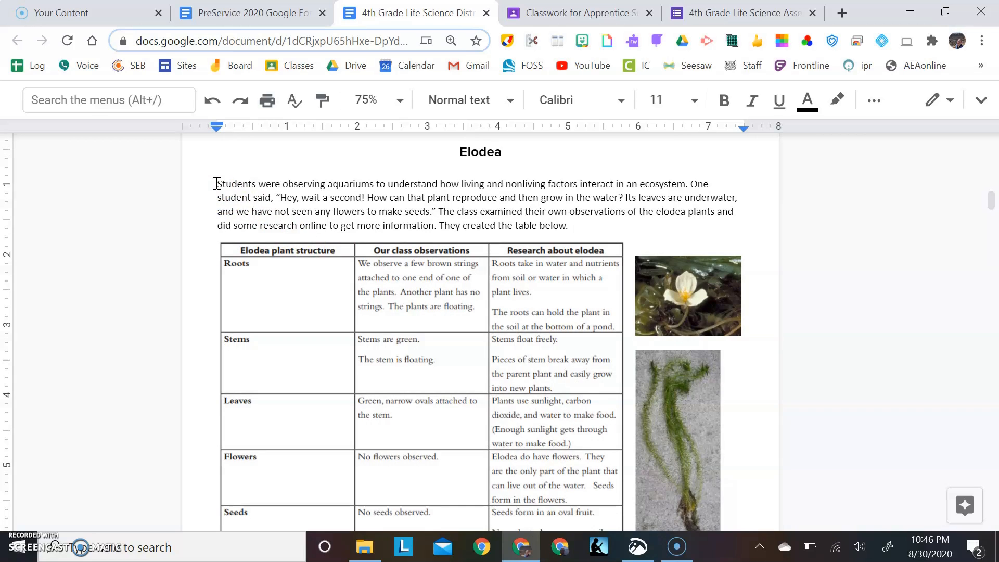
pyautogui.moveTo(218, 183); pyautogui.dragTo(575, 223)
pyautogui.hotkey('ctrl', 'c')
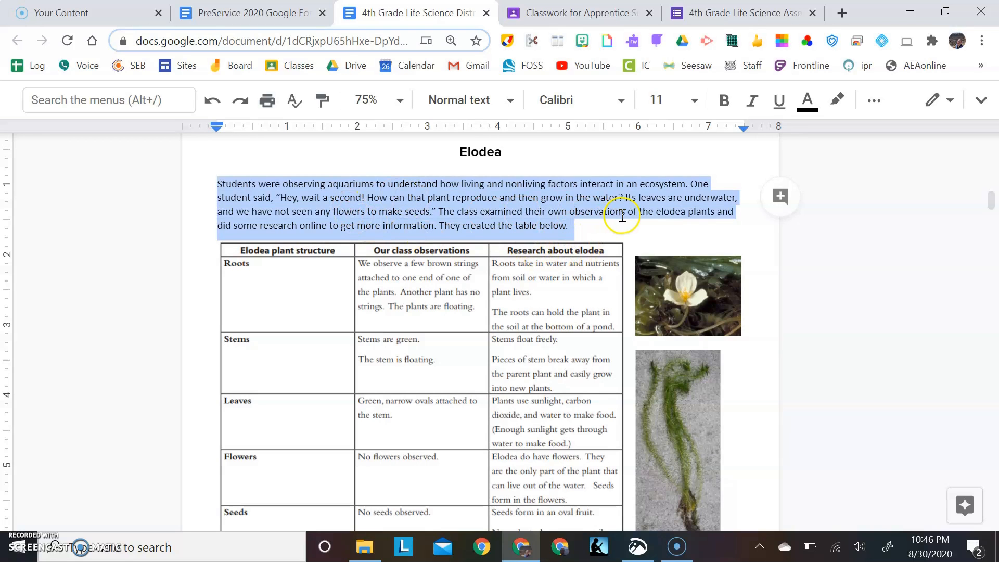
# Back in the quiz form, add a title and description block and paste the copied Elodea paragraph as its title
pyautogui.click(713, 16)
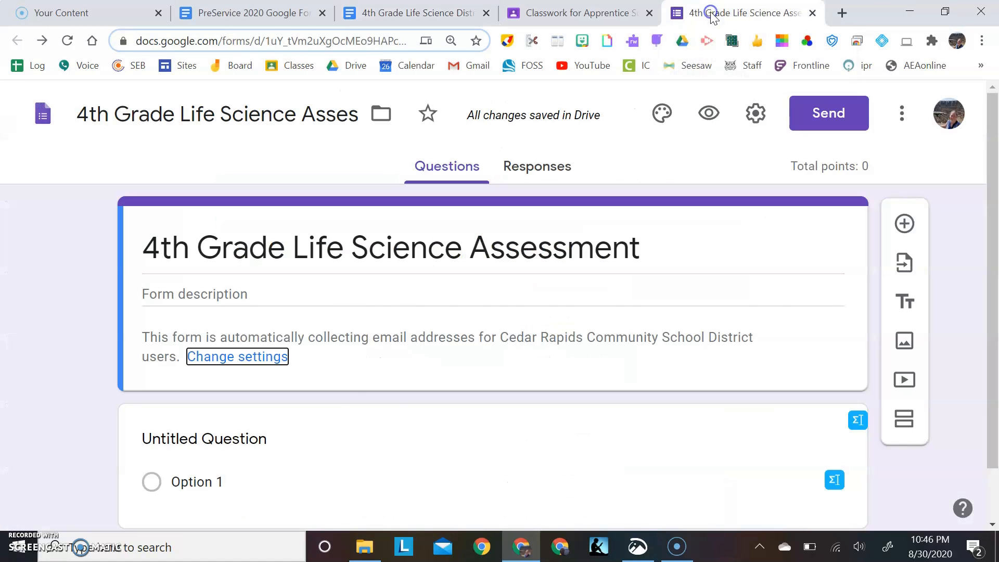
pyautogui.scroll(-1, 388, 437)
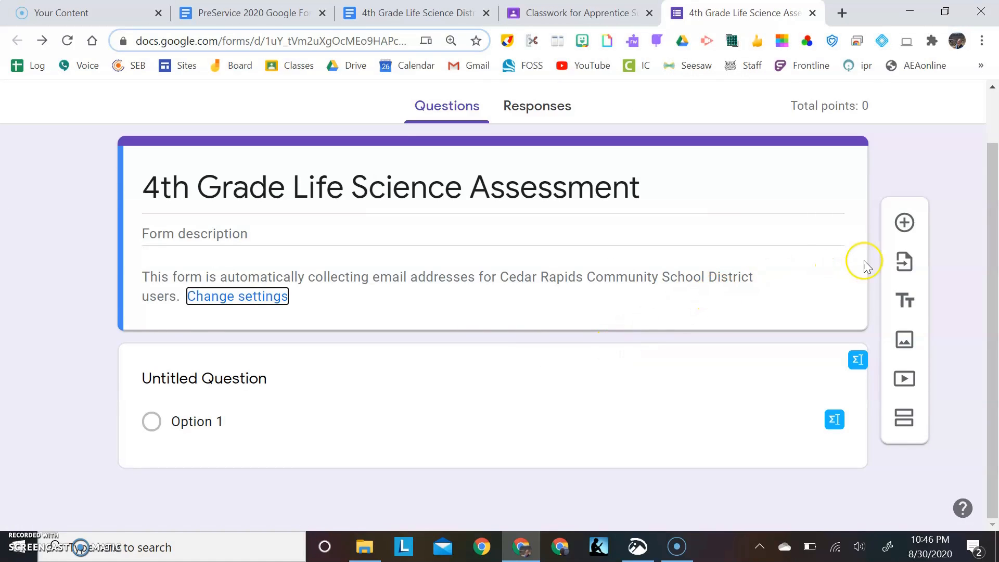
pyautogui.click(901, 307)
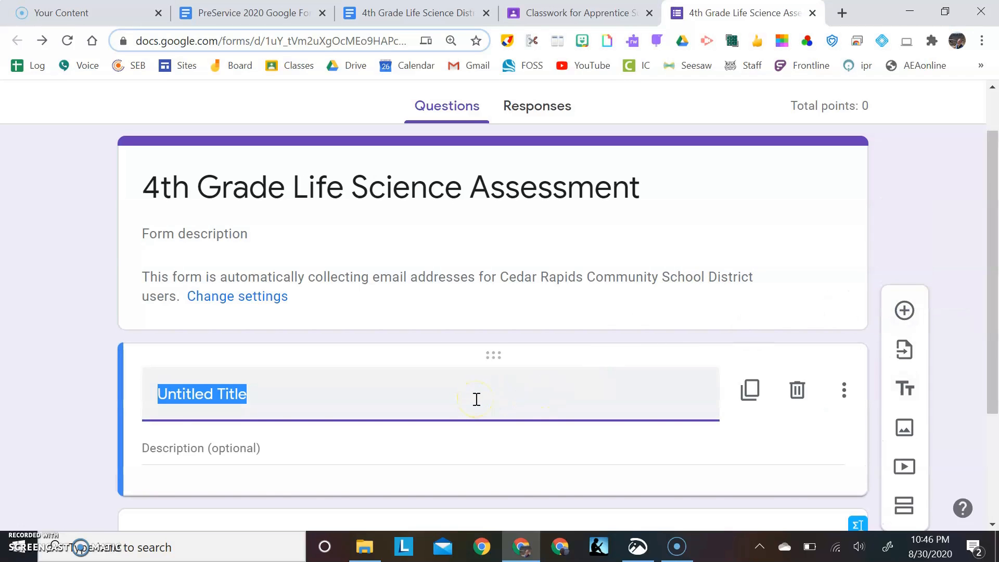
pyautogui.hotkey('ctrl', 'v')
pyautogui.scroll(-2, 477, 399)
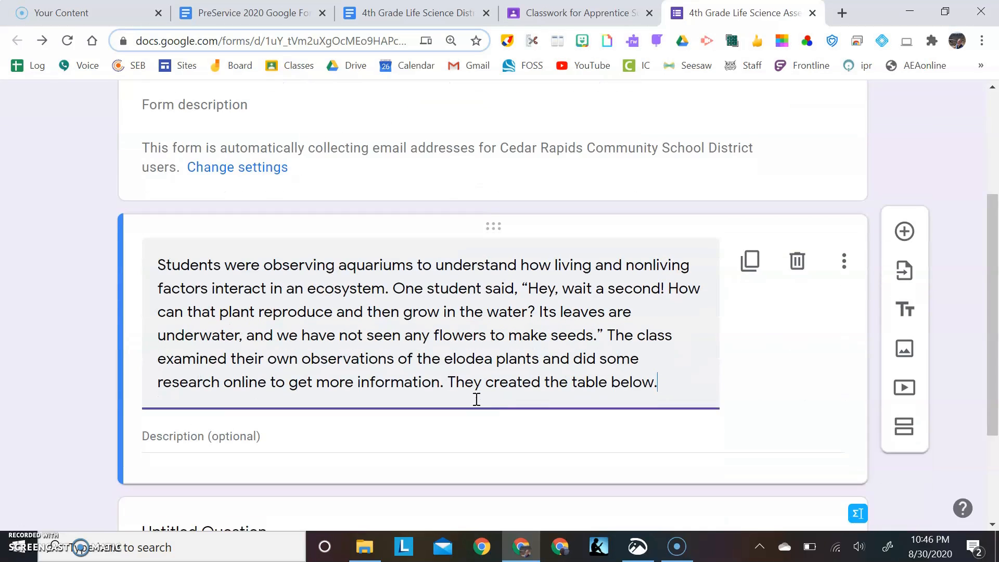
pyautogui.scroll(1, 476, 399)
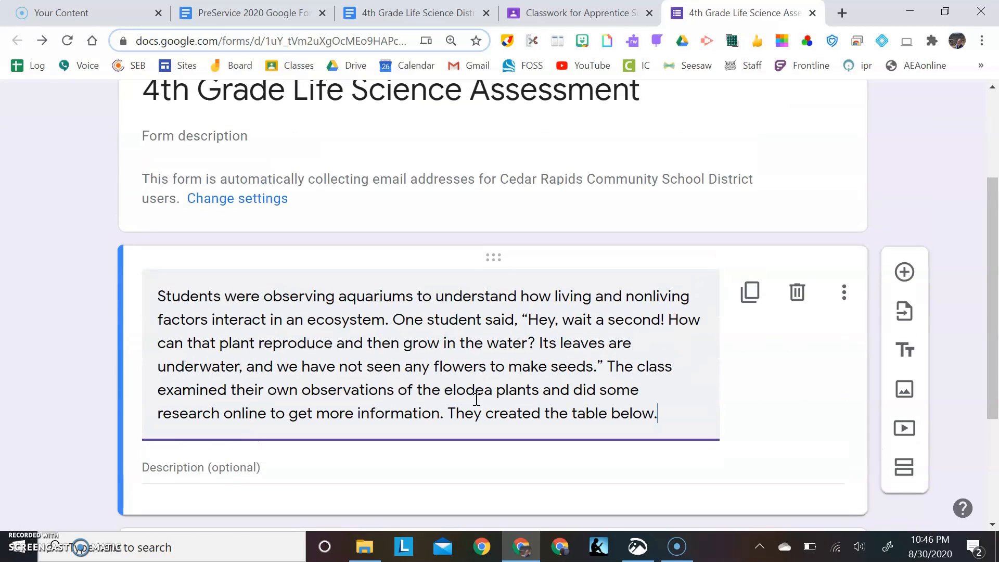
pyautogui.scroll(-1, 771, 407)
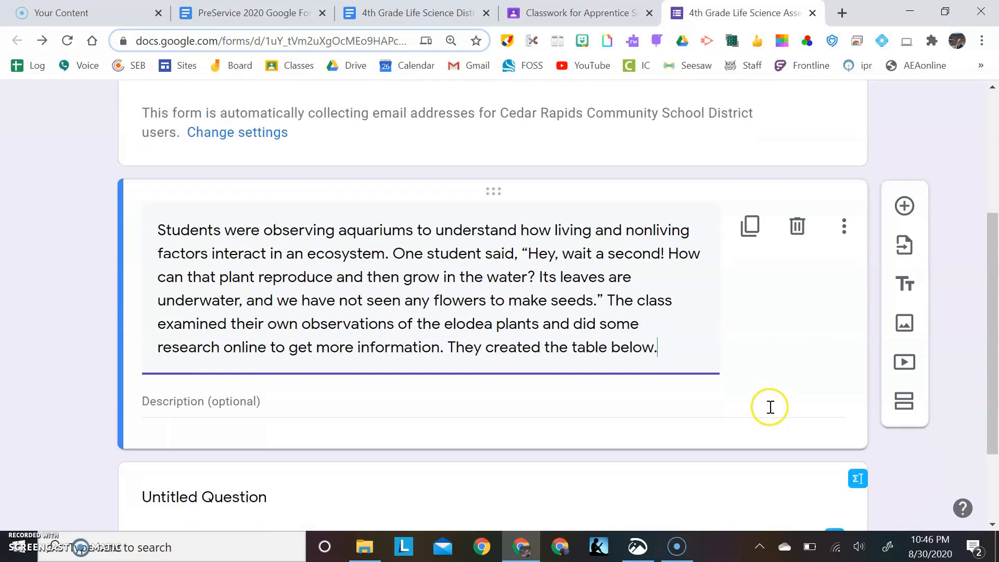
# Examine the elodea table and question 1 in the assessment document, and view the table's screenshot in Snip & Sketch
pyautogui.click(416, 15)
pyautogui.scroll(-2, 476, 352)
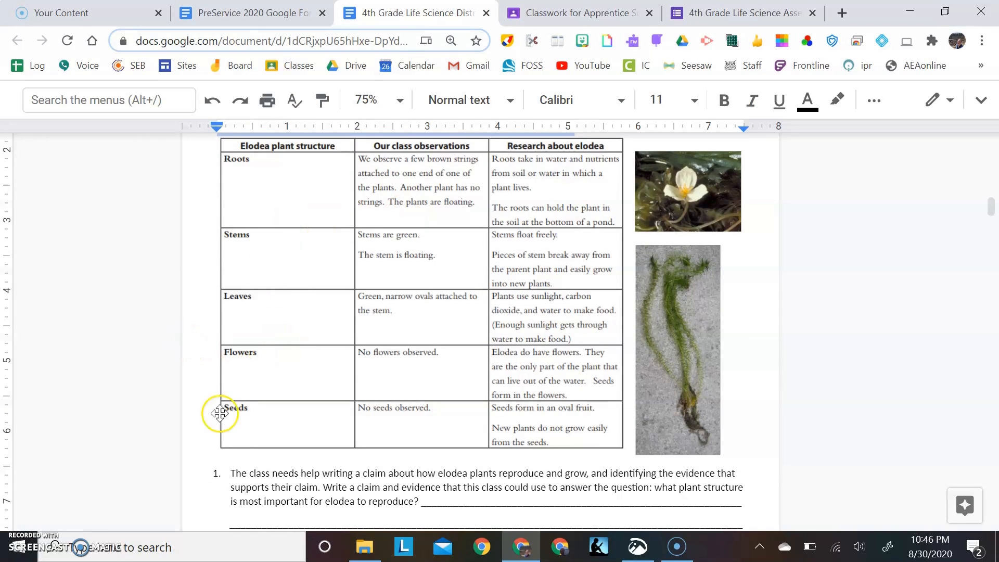
pyautogui.click(303, 502)
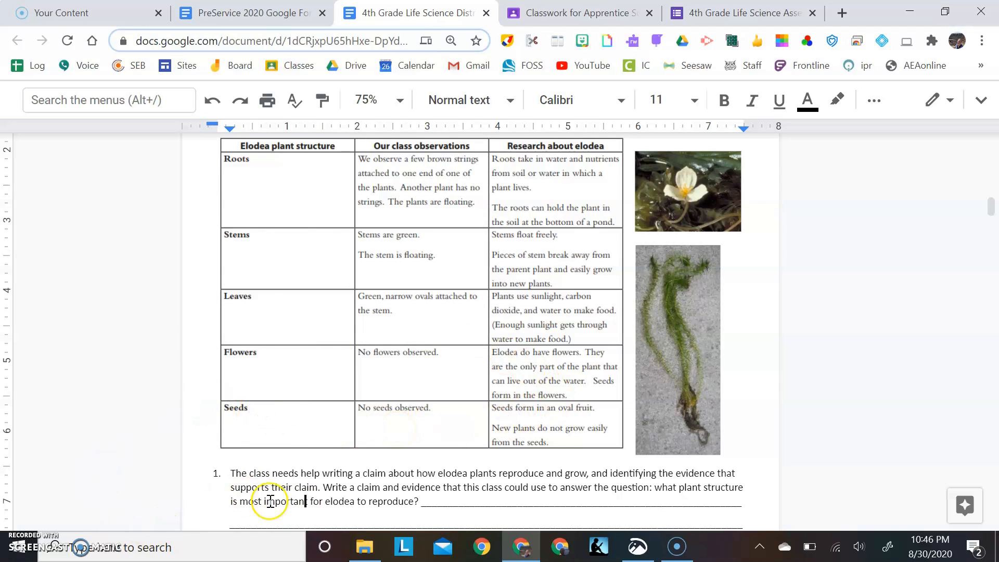
pyautogui.scroll(1, 502, 437)
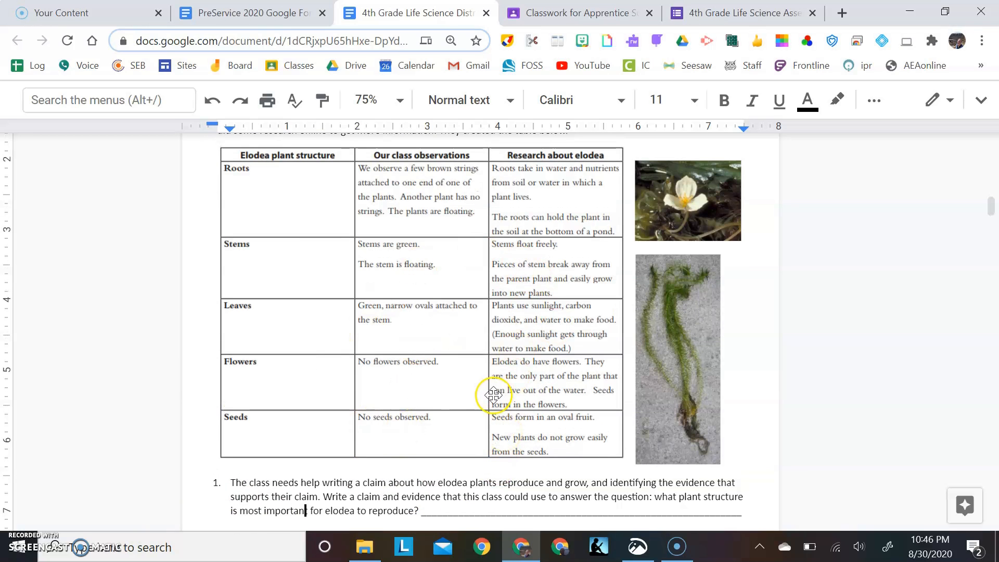
pyautogui.click(643, 549)
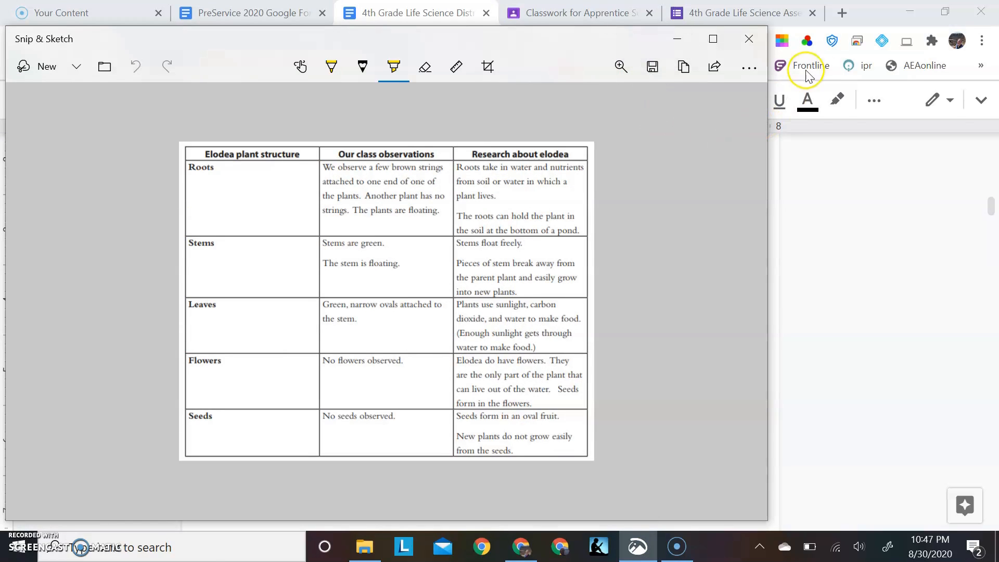
pyautogui.click(677, 40)
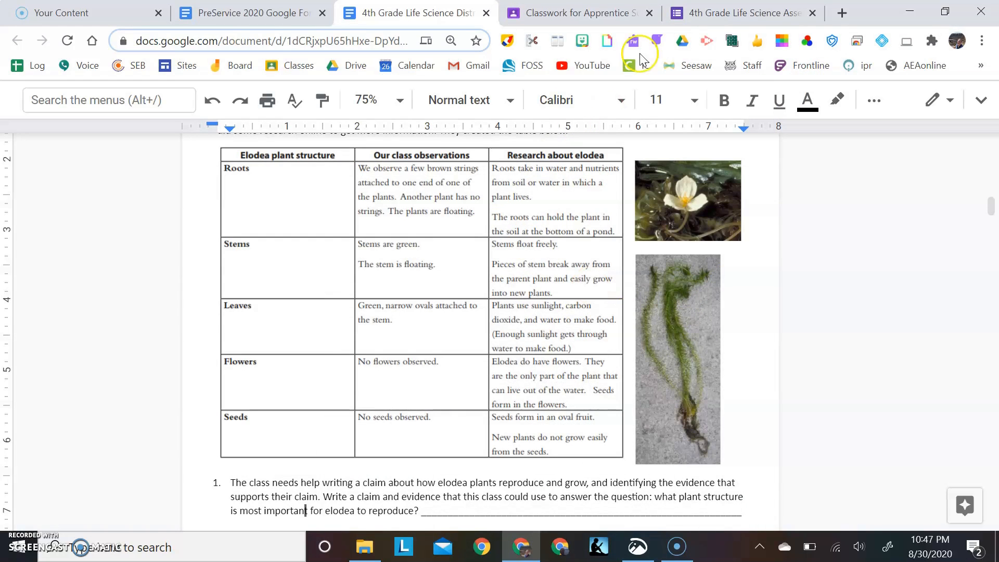
# Start inserting an image into the quiz form and look through the available image sources, including Google Image Search
pyautogui.click(756, 14)
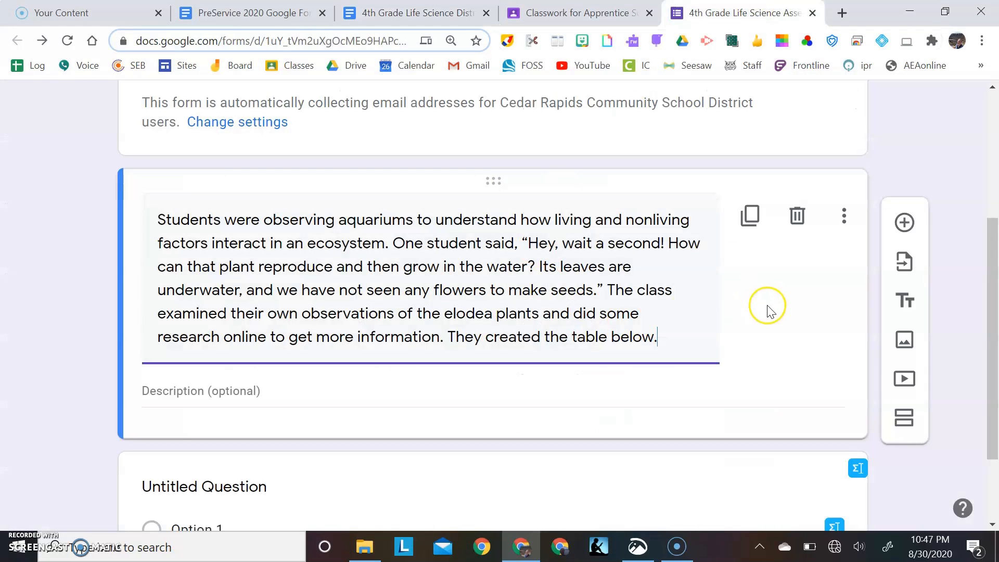
pyautogui.click(904, 340)
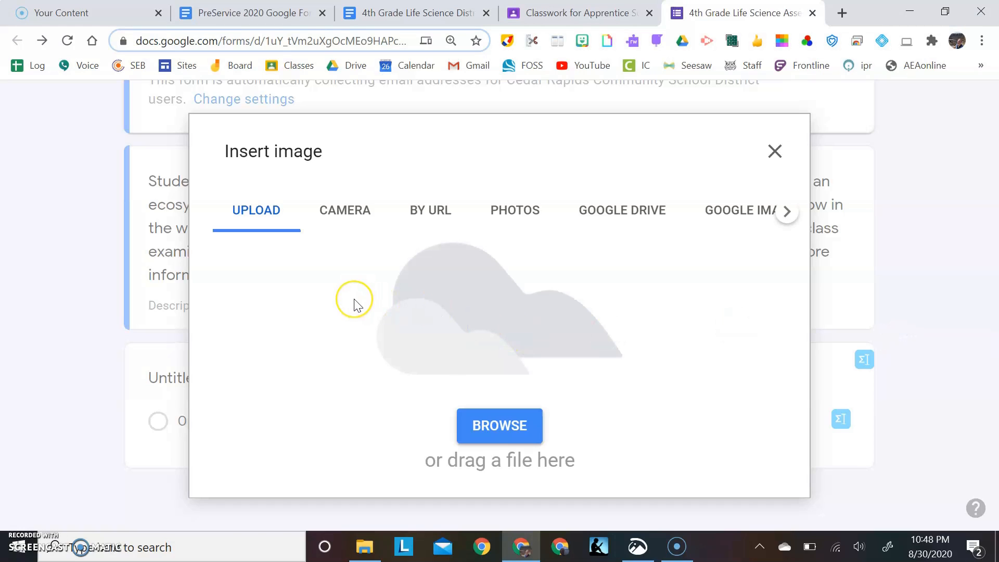
pyautogui.click(333, 222)
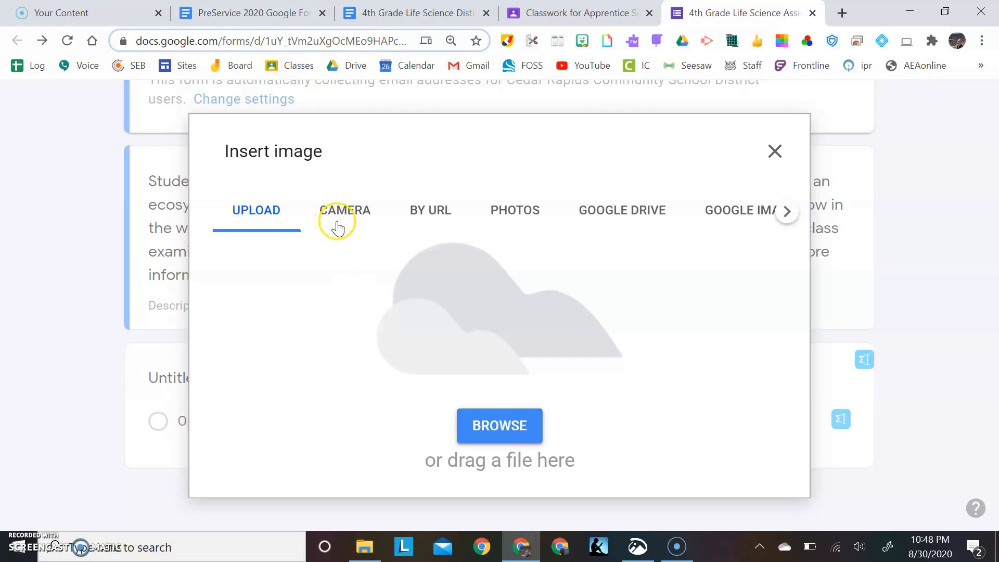
pyautogui.click(434, 228)
pyautogui.click(523, 233)
pyautogui.click(738, 214)
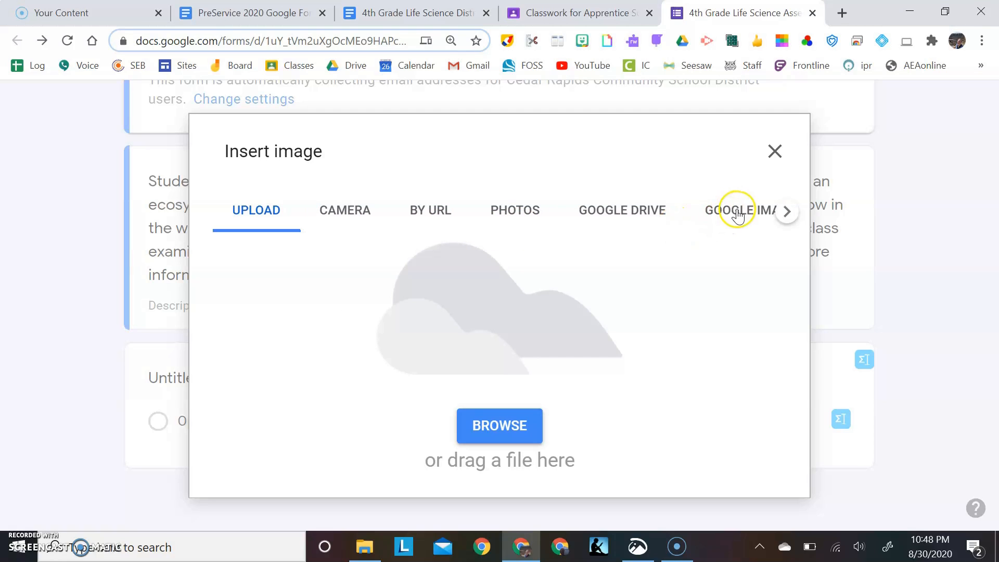
pyautogui.click(499, 152)
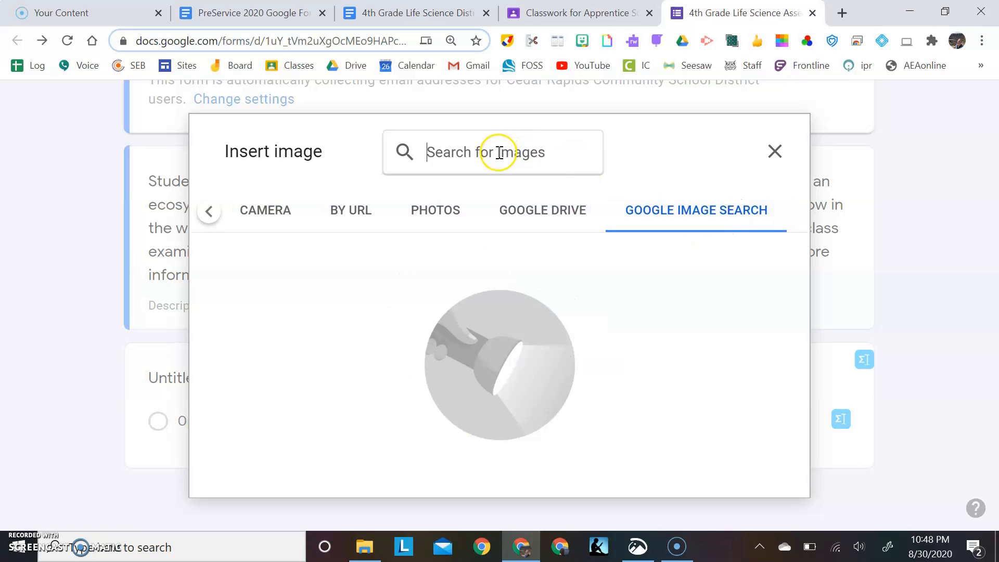
# Return to the upload source and insert the Elodea Table image from the Desktop folder
pyautogui.click(214, 213)
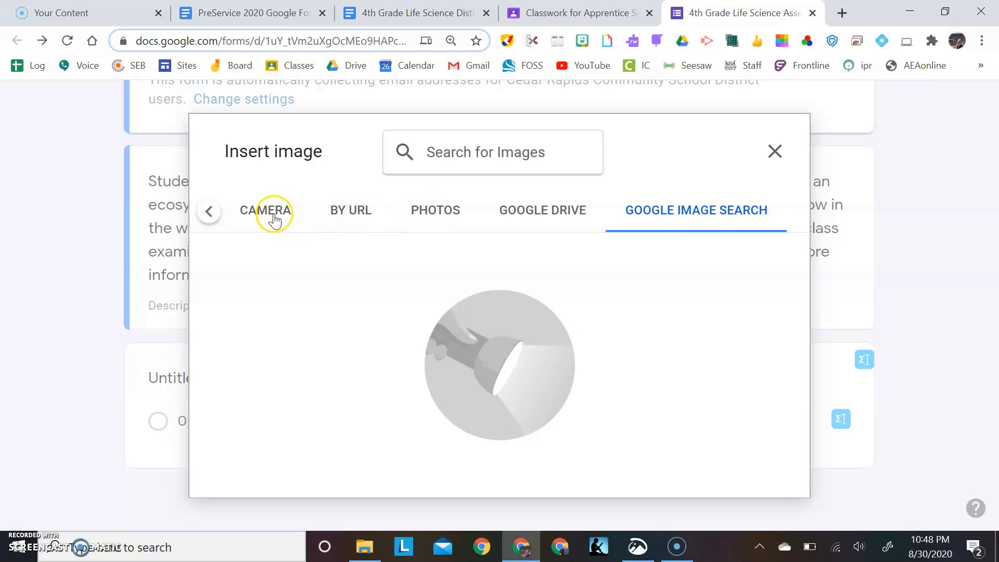
pyautogui.click(208, 212)
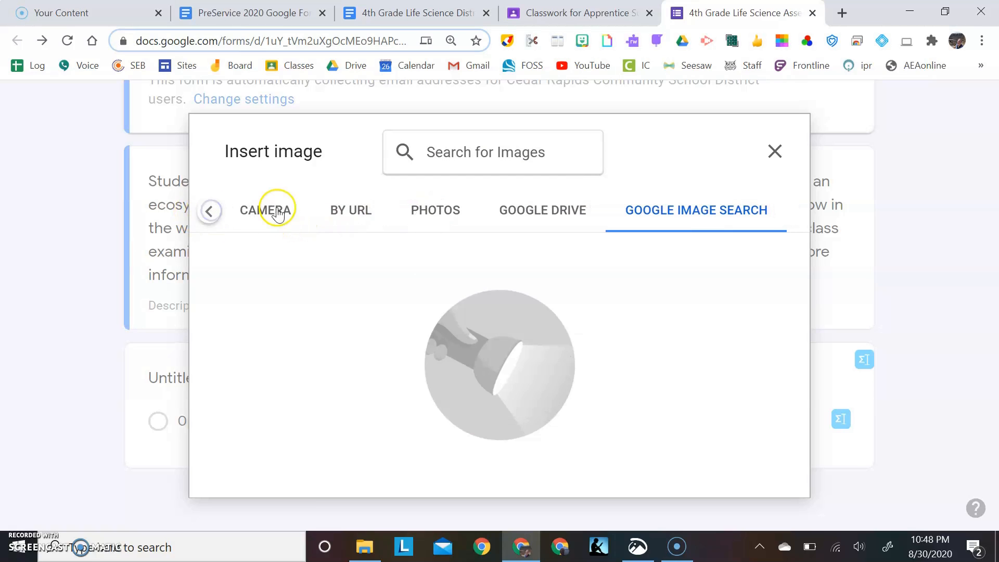
pyautogui.click(210, 211)
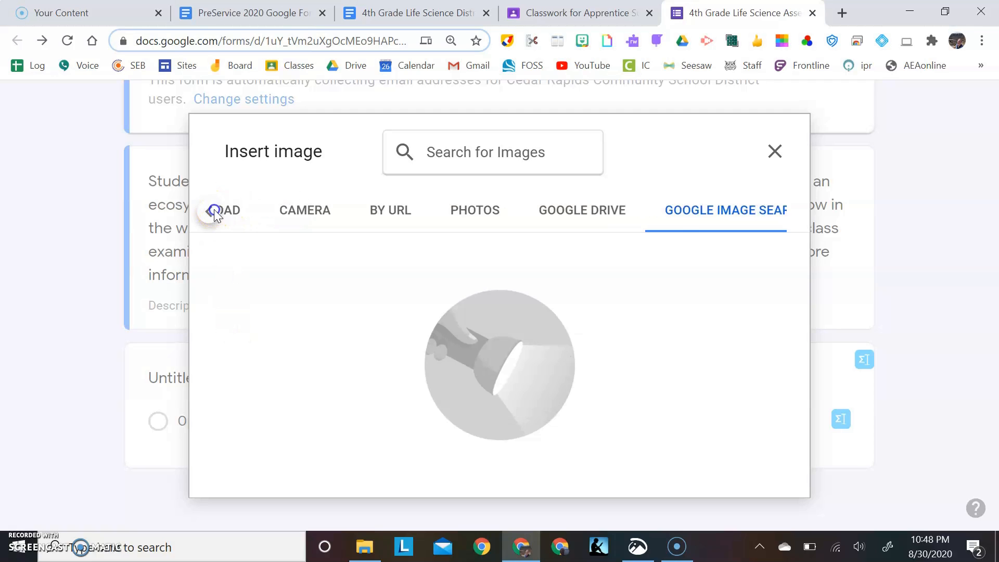
pyautogui.click(213, 211)
pyautogui.click(213, 211)
pyautogui.click(212, 211)
pyautogui.click(256, 214)
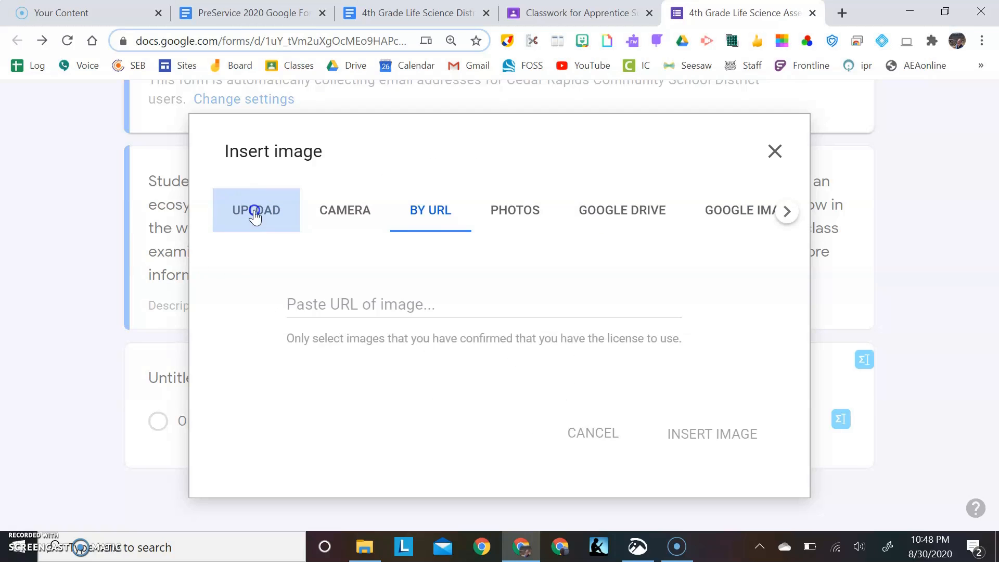
pyautogui.click(498, 424)
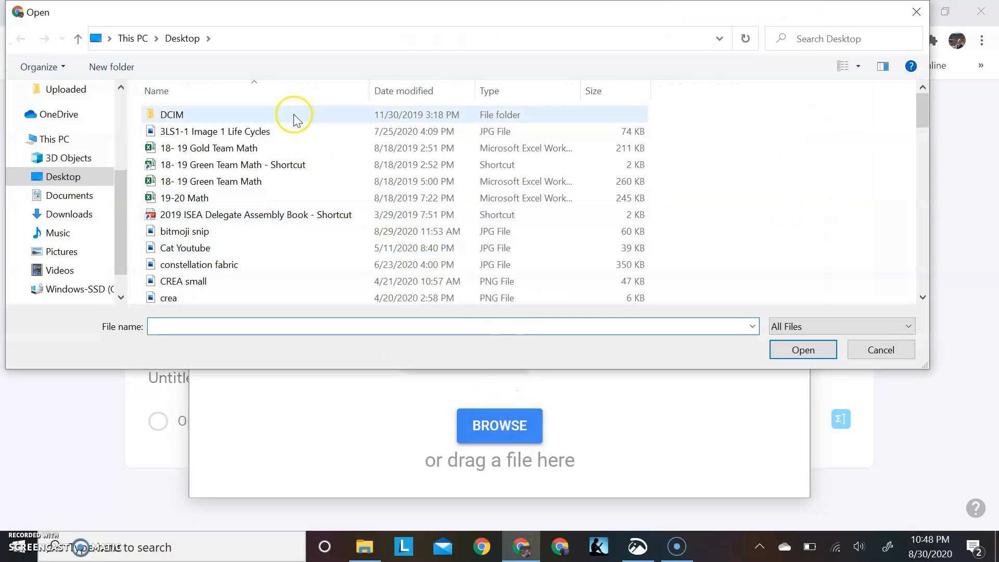
pyautogui.scroll(-4, 237, 264)
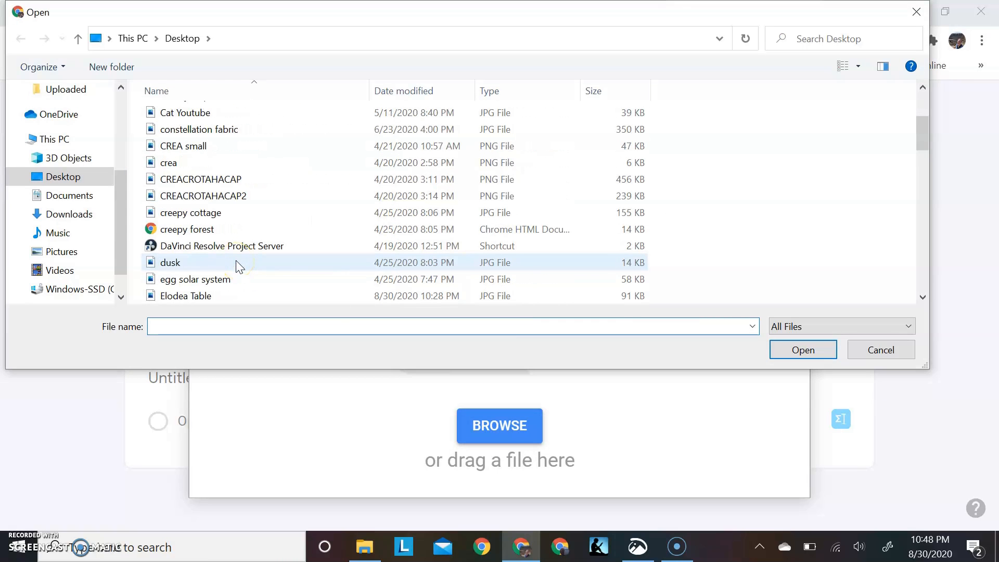
pyautogui.doubleClick(232, 246)
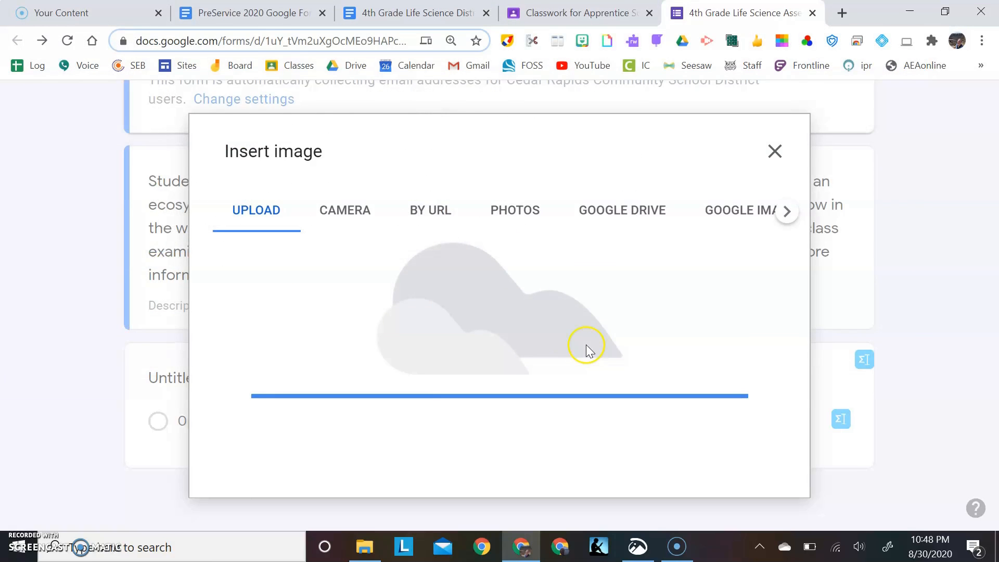
# Select the inserted elodea table image and shrink it proportionally to about three fifths of its width
pyautogui.scroll(-10, 652, 443)
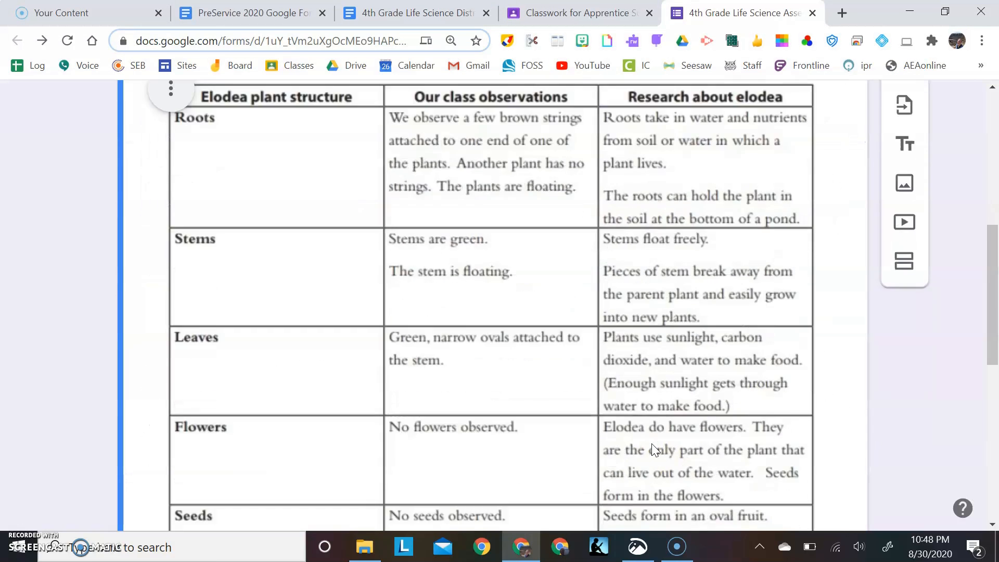
pyautogui.scroll(6, 655, 448)
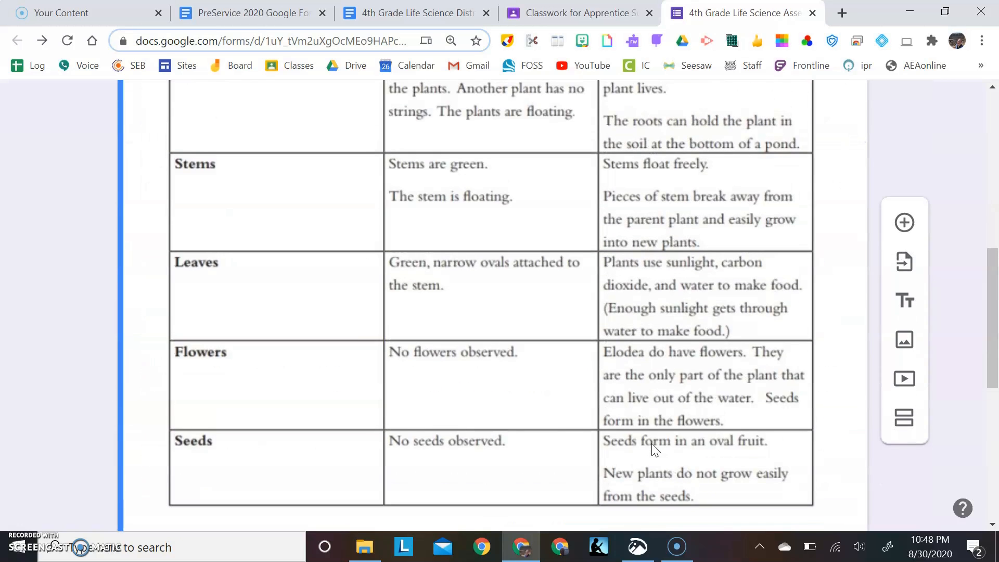
pyautogui.click(691, 333)
pyautogui.scroll(-3, 692, 332)
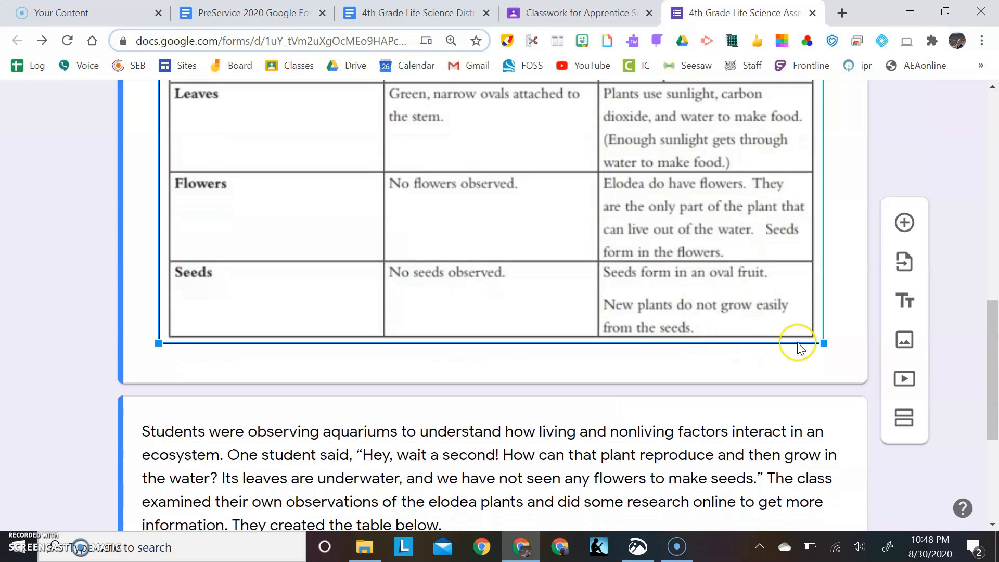
pyautogui.moveTo(821, 344); pyautogui.dragTo(573, 156)
pyautogui.scroll(3, 576, 161)
pyautogui.scroll(5, 576, 163)
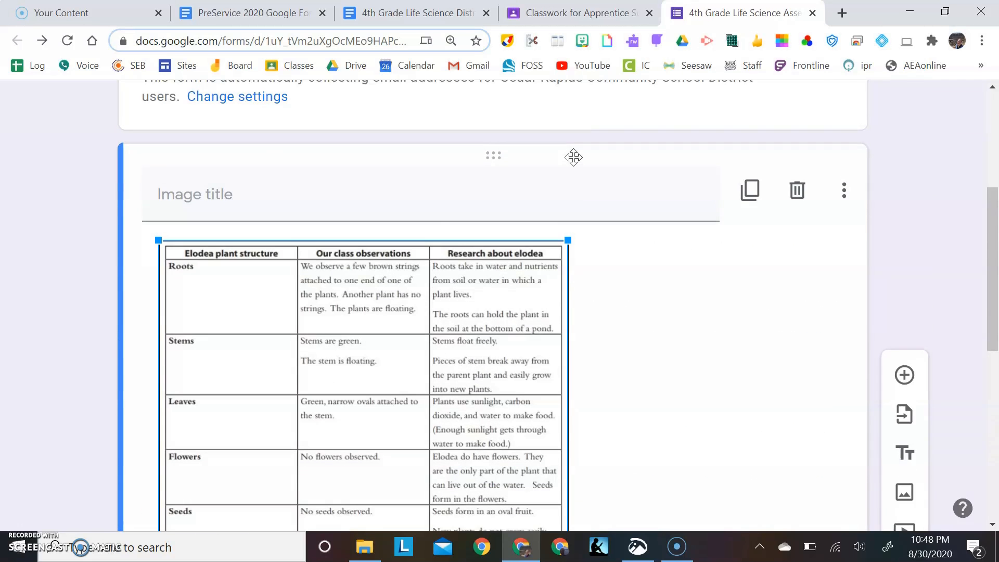
# Title the inserted elodea table image "Elodea Data Table"
pyautogui.click(306, 240)
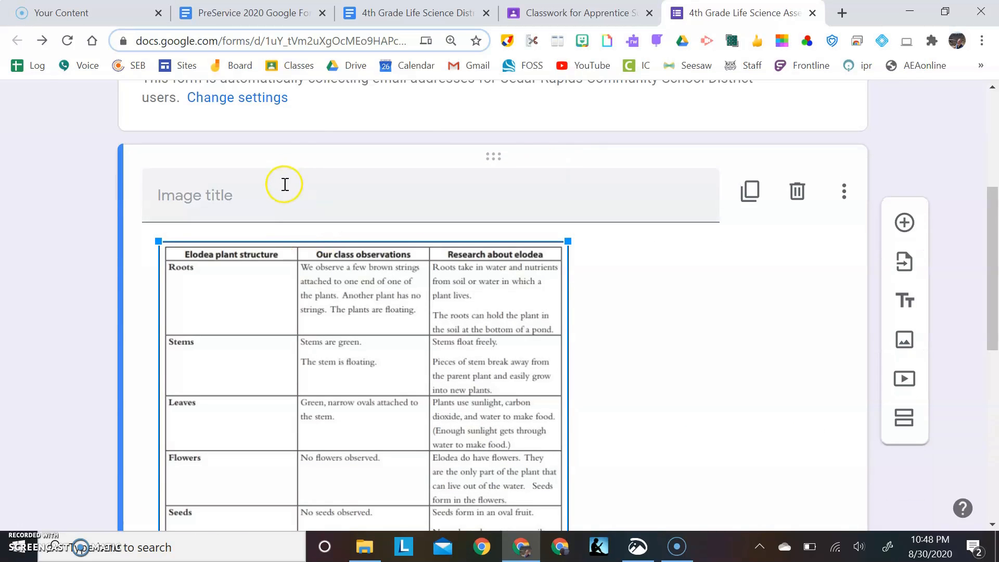
pyautogui.click(280, 200)
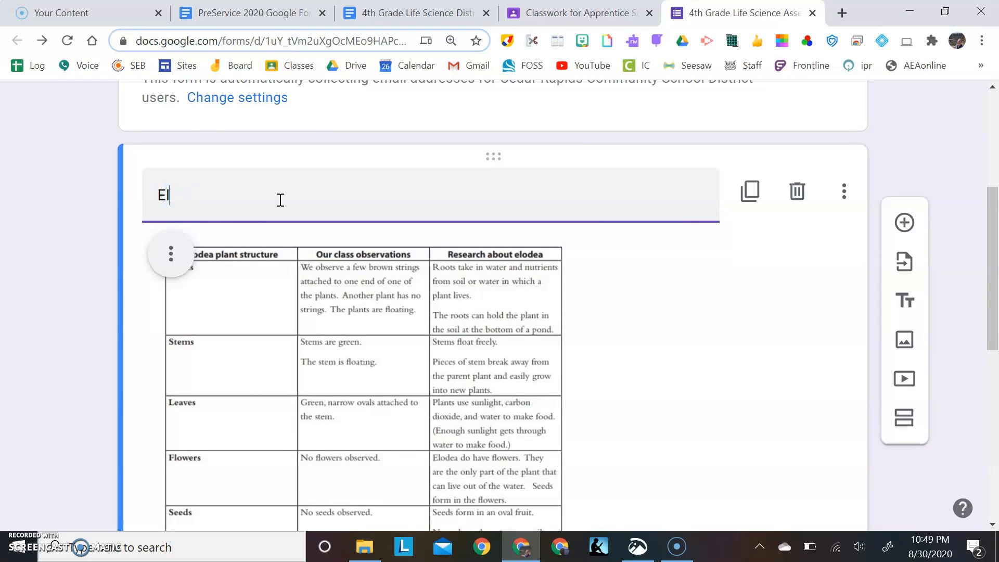
pyautogui.write('Elodea Data Table')
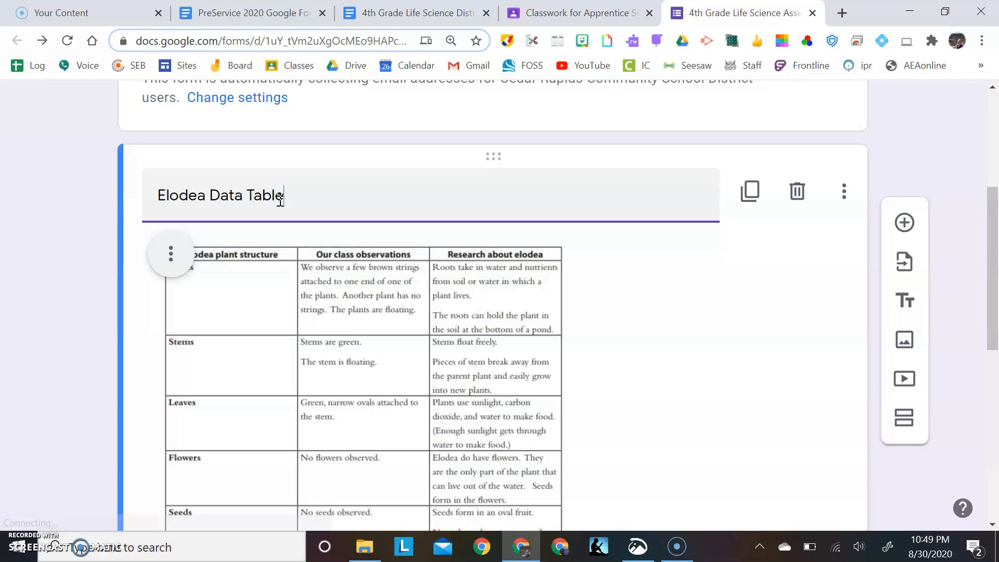
pyautogui.scroll(2, 280, 200)
pyautogui.scroll(-8, 280, 204)
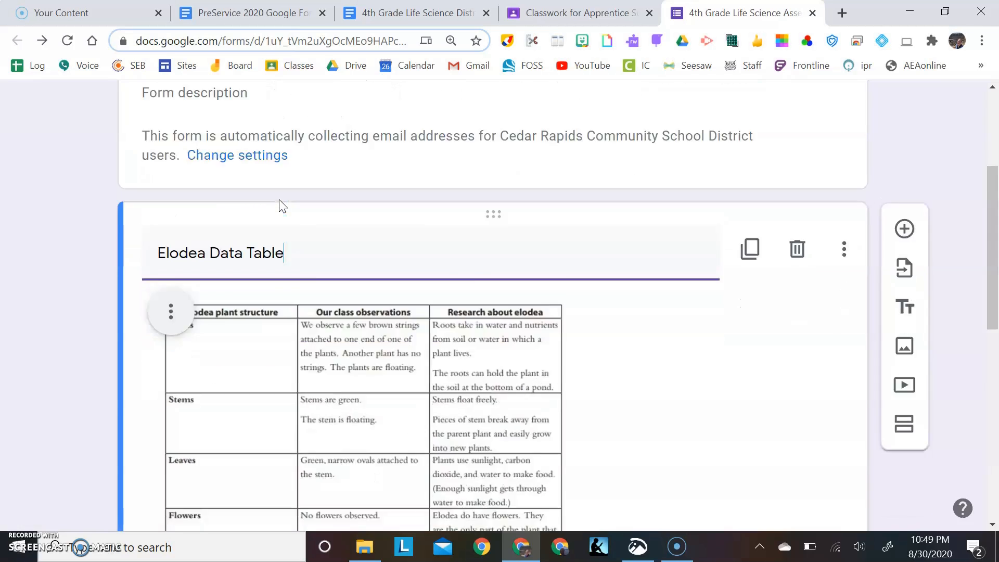
# Move the aquarium passage block above the elodea table image, directly beneath the form header
pyautogui.click(666, 148)
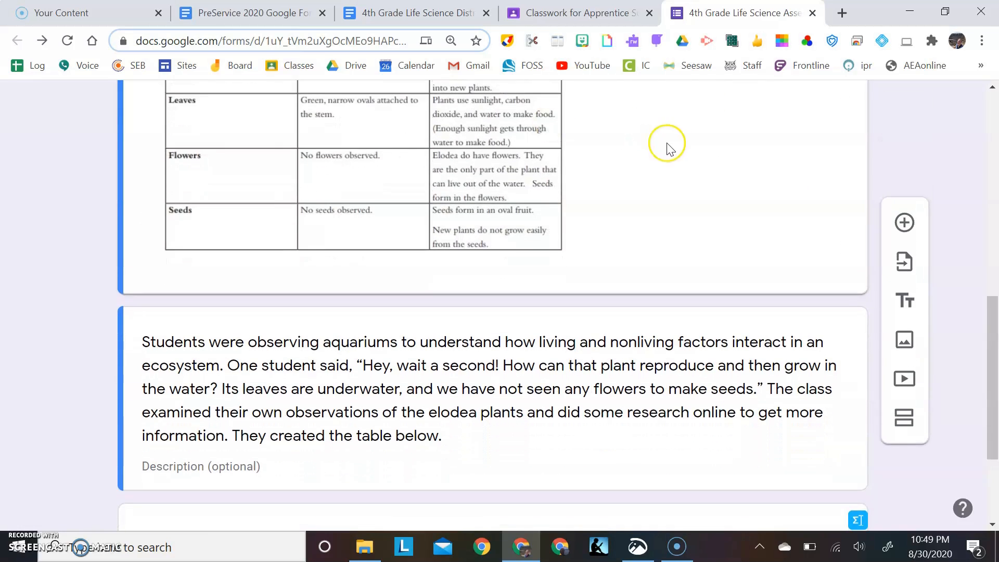
pyautogui.scroll(6, 678, 150)
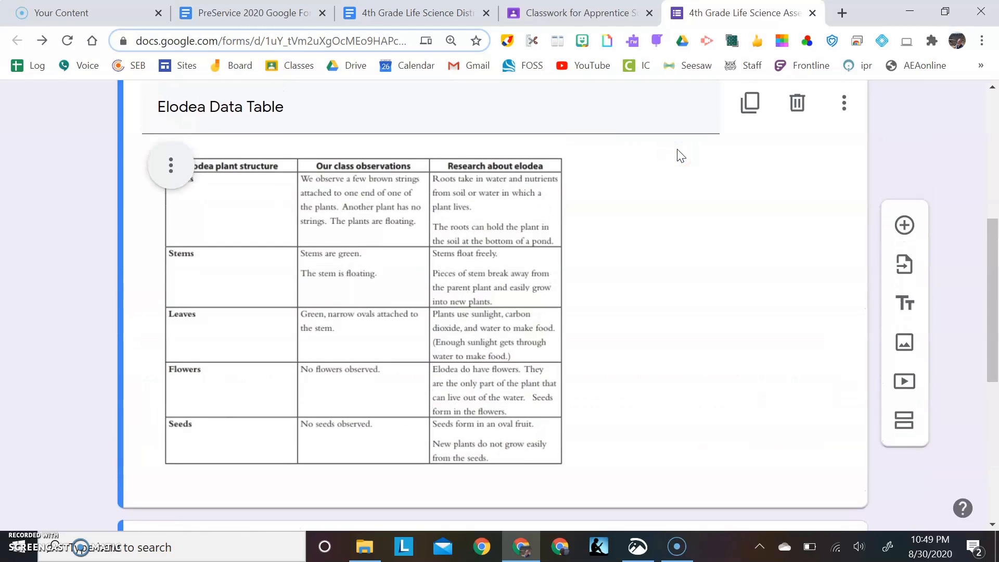
pyautogui.scroll(-4, 679, 149)
pyautogui.scroll(-6, 679, 151)
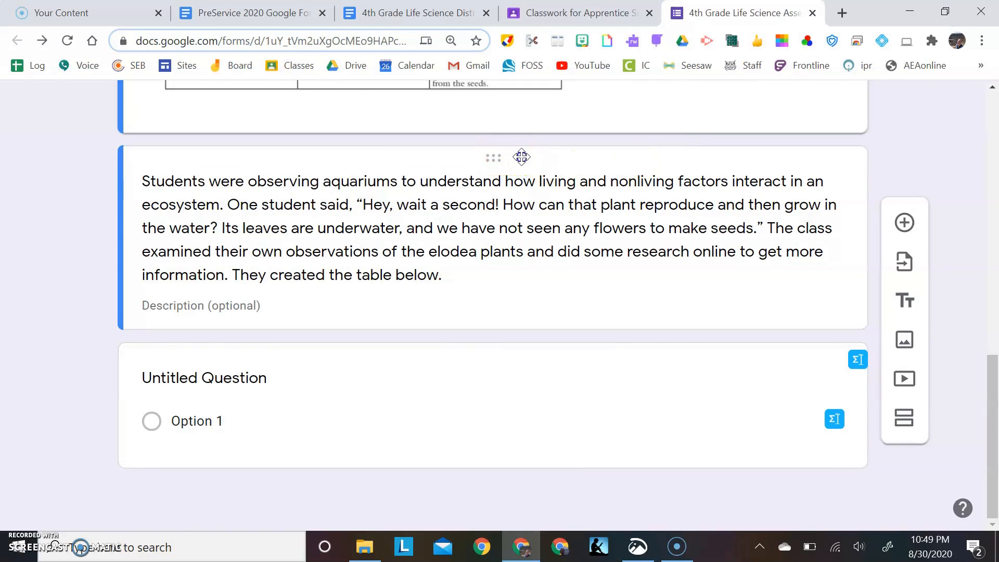
pyautogui.moveTo(522, 157); pyautogui.dragTo(513, 275)
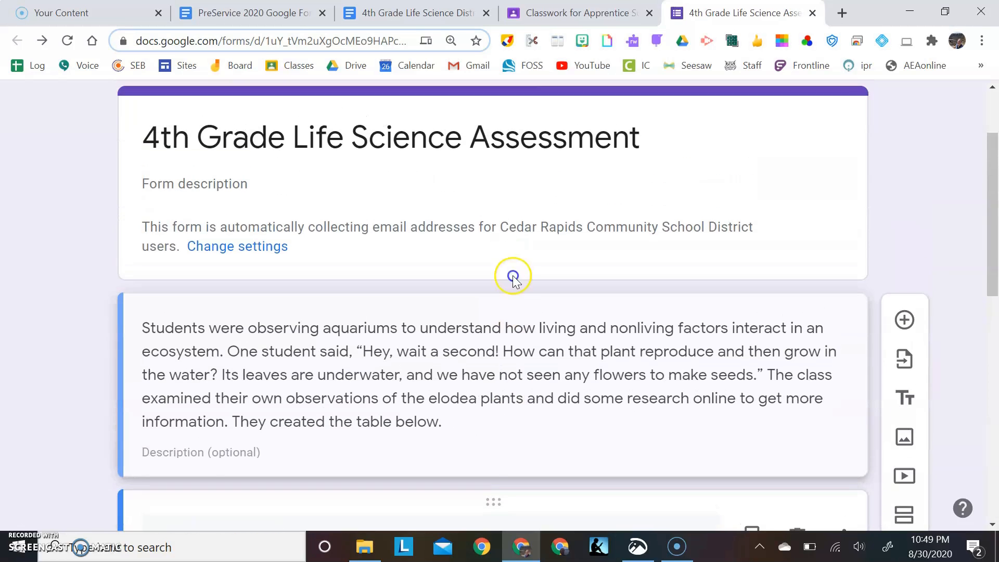
pyautogui.click(513, 288)
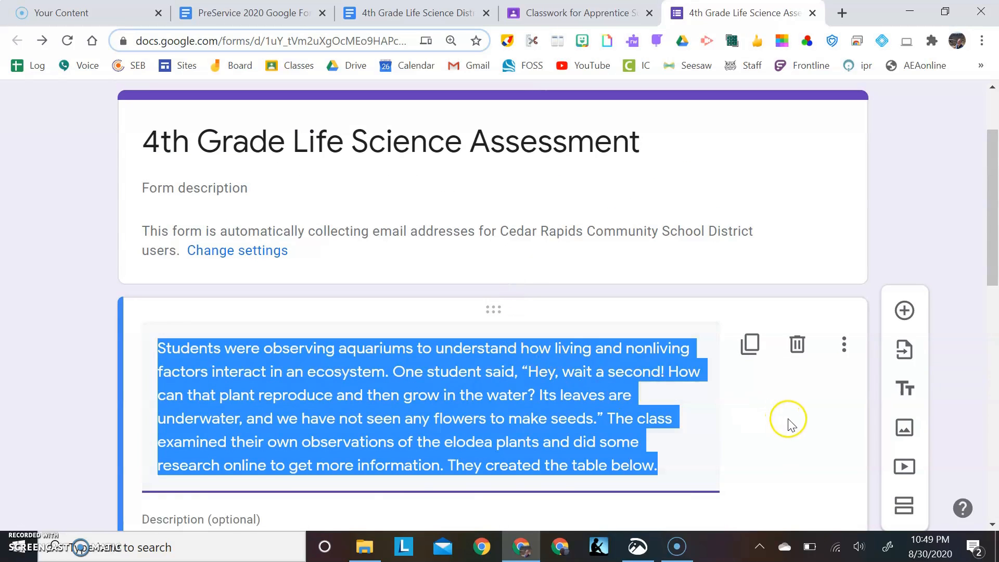
pyautogui.click(789, 423)
pyautogui.scroll(-13, 788, 423)
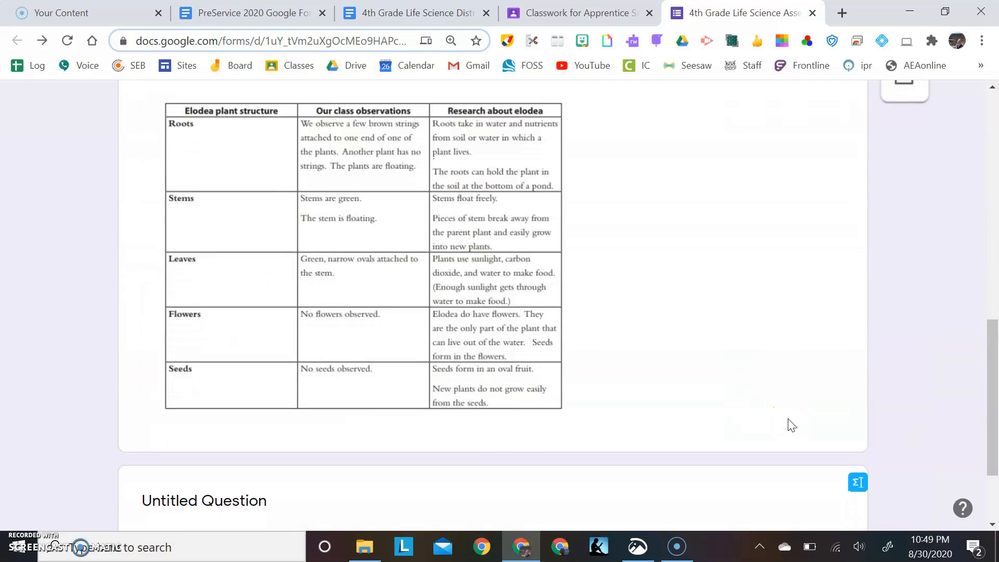
pyautogui.scroll(-1, 789, 419)
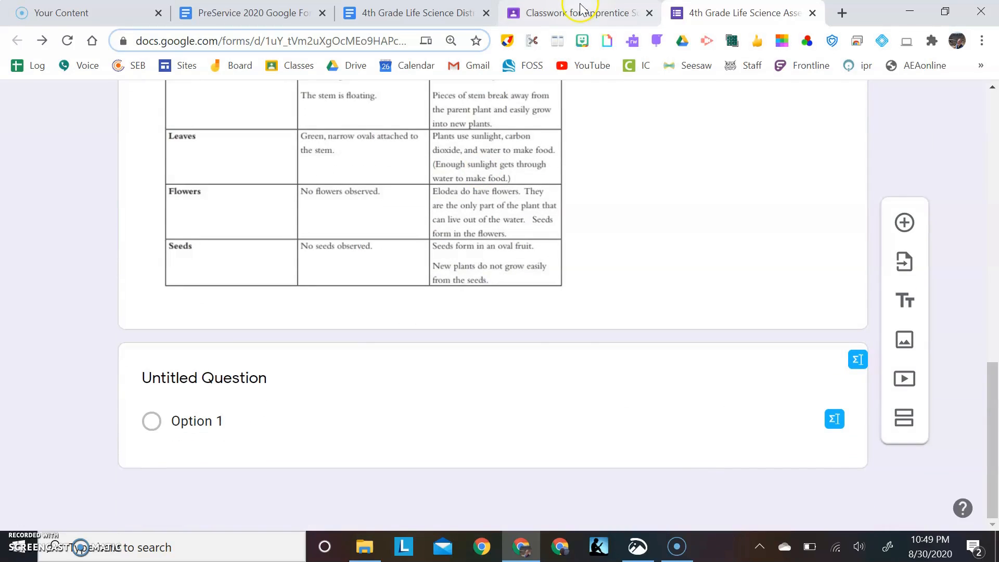
# In the assessment document, copy the text of question 1 about how elodea plants reproduce, without its number and answer lines
pyautogui.click(419, 11)
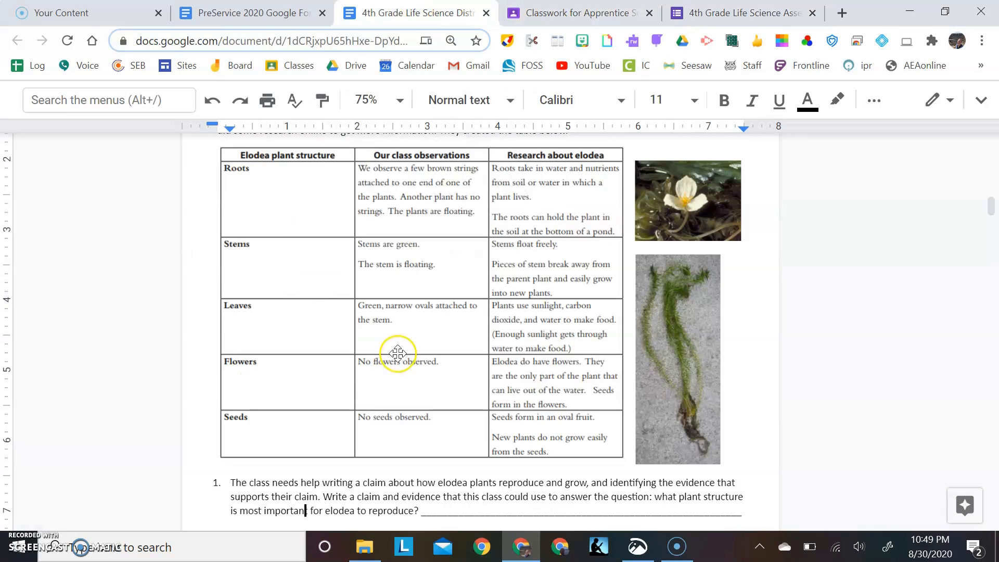
pyautogui.scroll(-4, 396, 353)
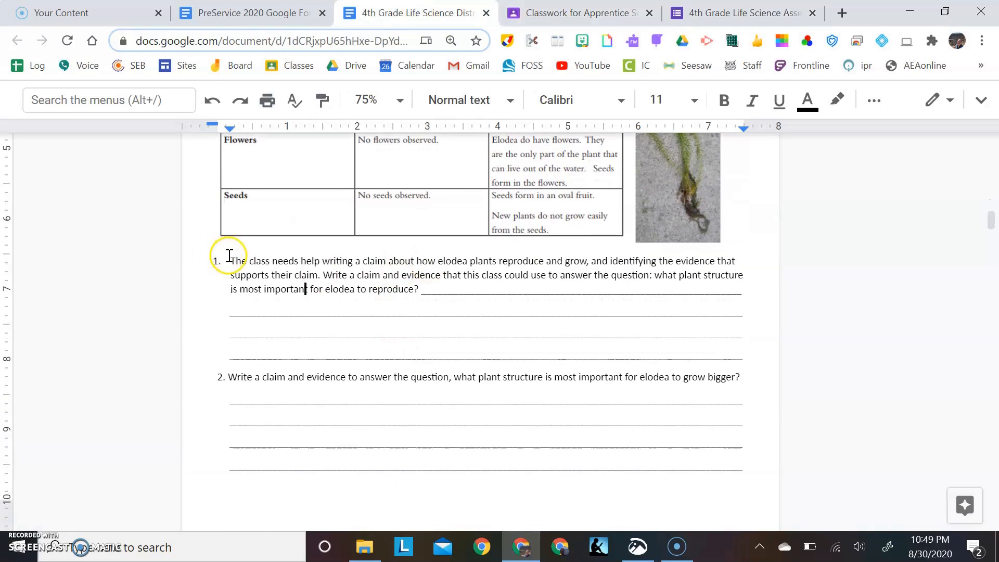
pyautogui.moveTo(229, 256); pyautogui.dragTo(404, 289)
pyautogui.hotkey('ctrl', 'c')
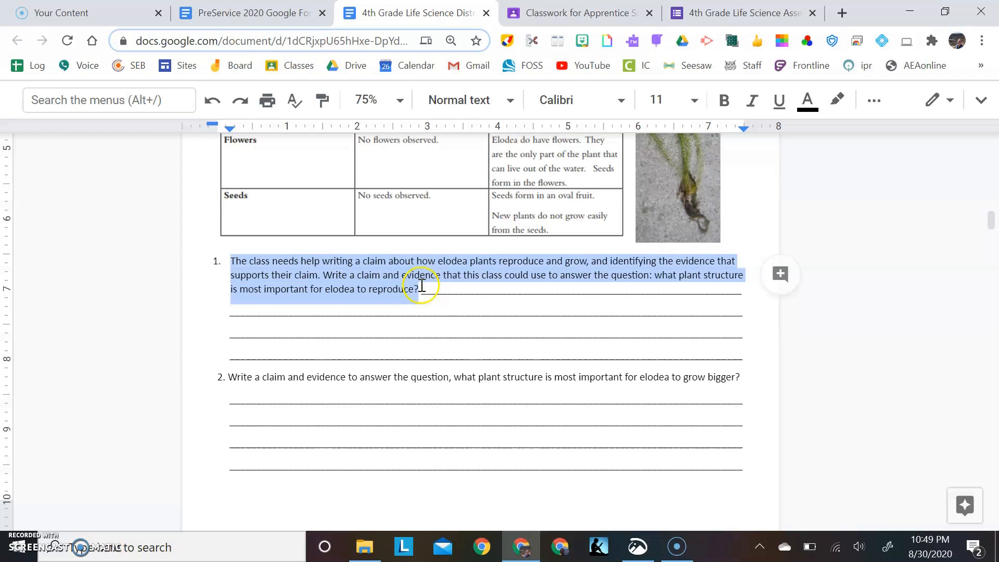
# Back in the quiz form, change the untitled question to a Paragraph response and paste the copied question 1 text as its wording
pyautogui.click(700, 15)
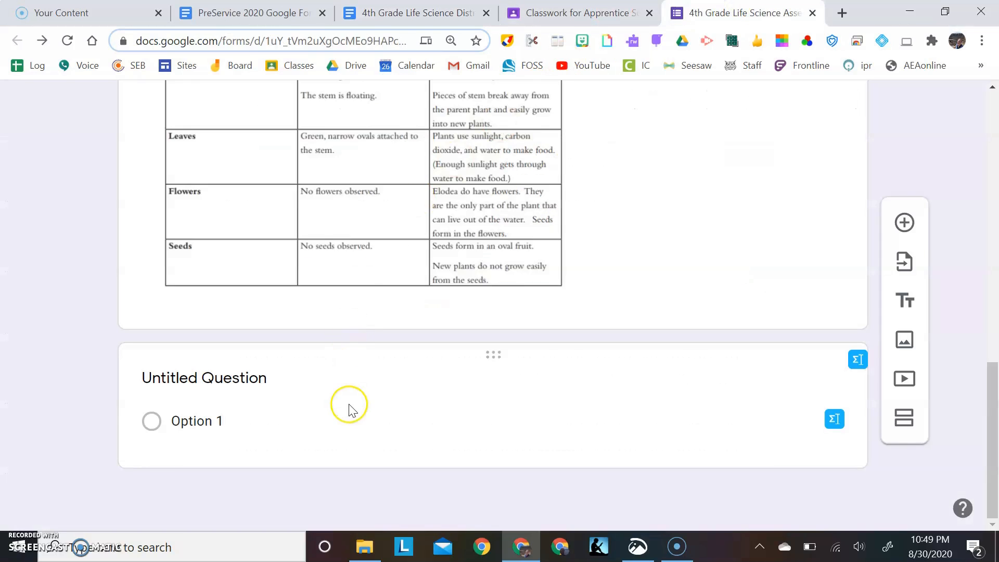
pyautogui.click(264, 376)
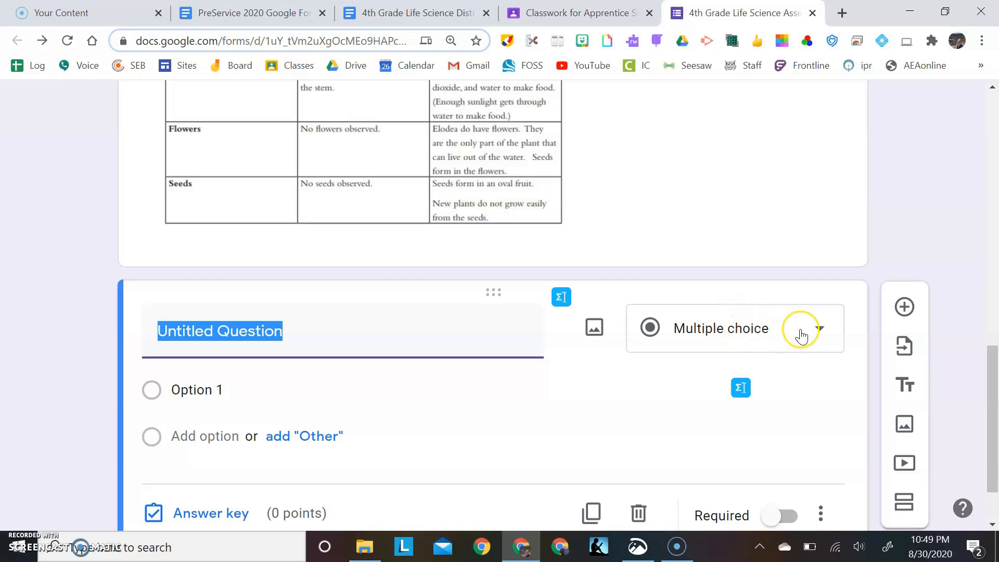
pyautogui.click(820, 331)
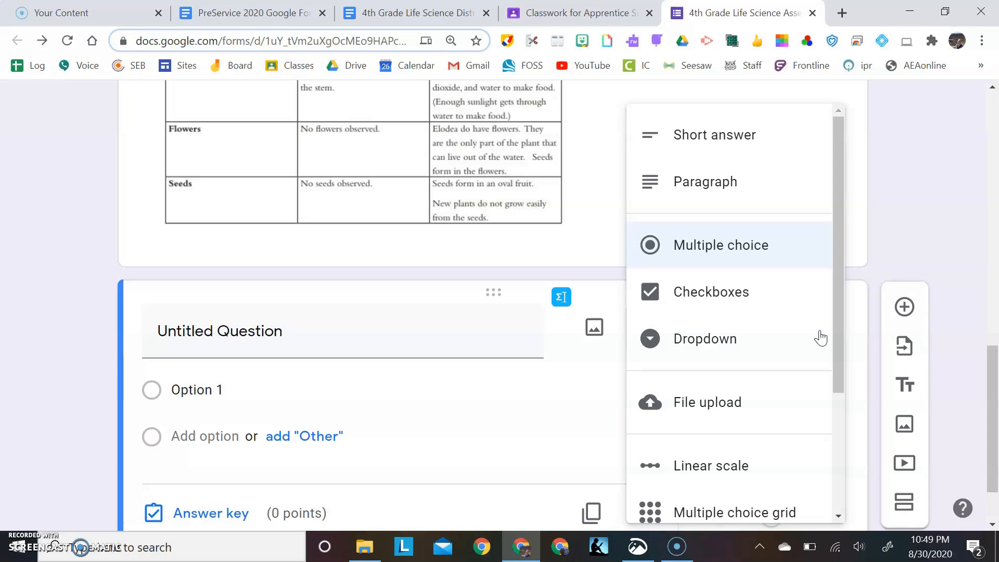
pyautogui.click(778, 180)
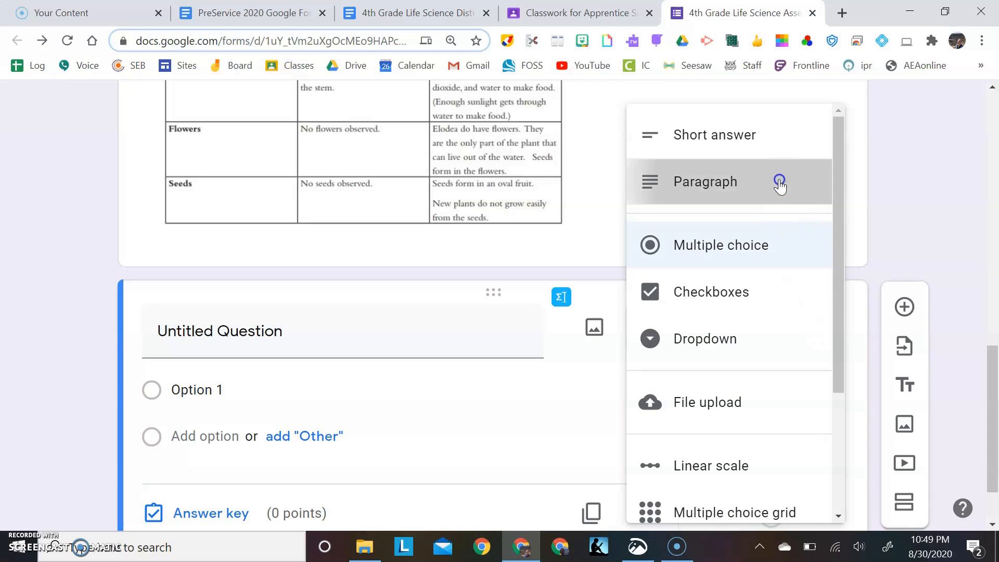
pyautogui.click(294, 332)
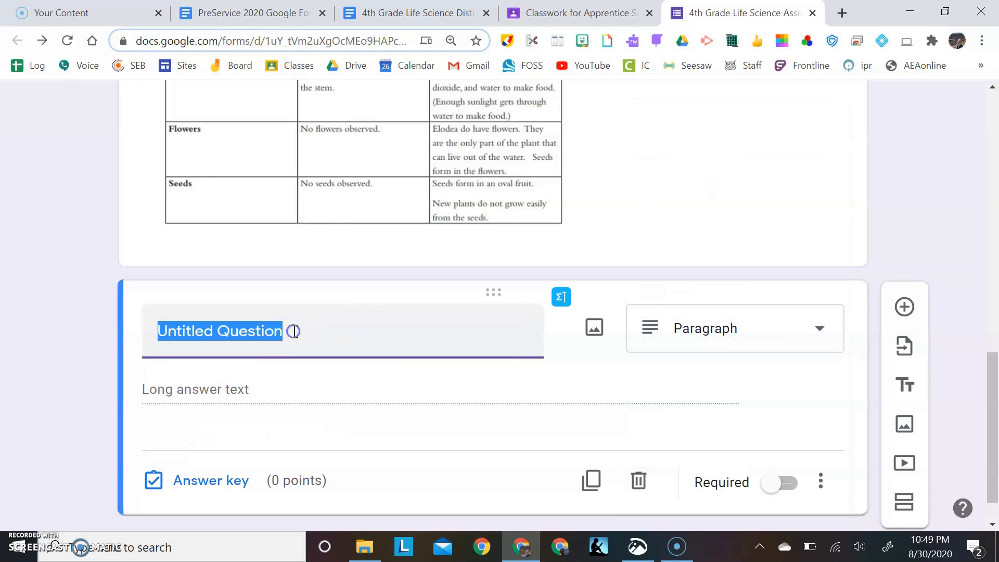
pyautogui.hotkey('ctrl', 'v')
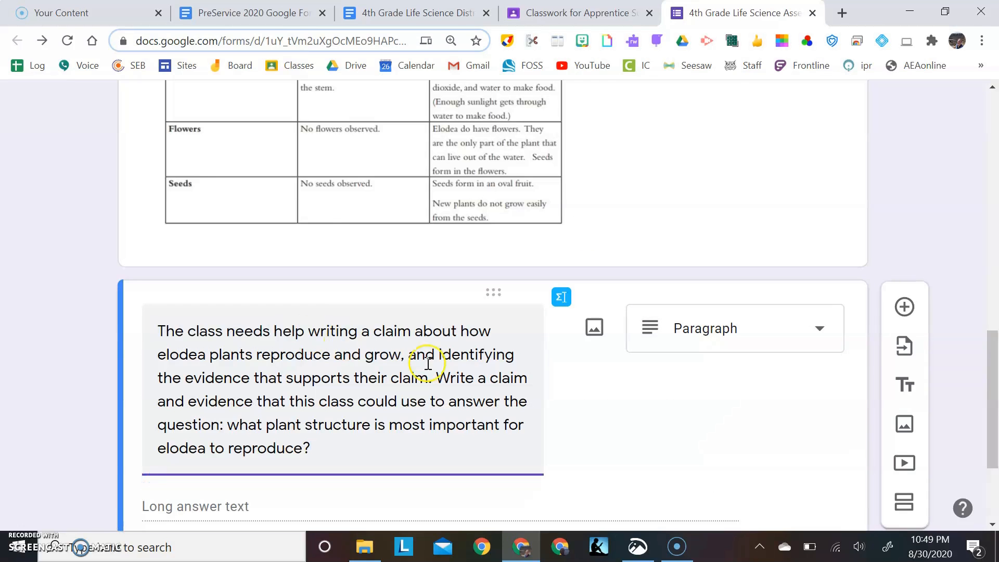
# Set the point value of the elodea reproduction question to 5 in its answer key
pyautogui.scroll(-3, 440, 413)
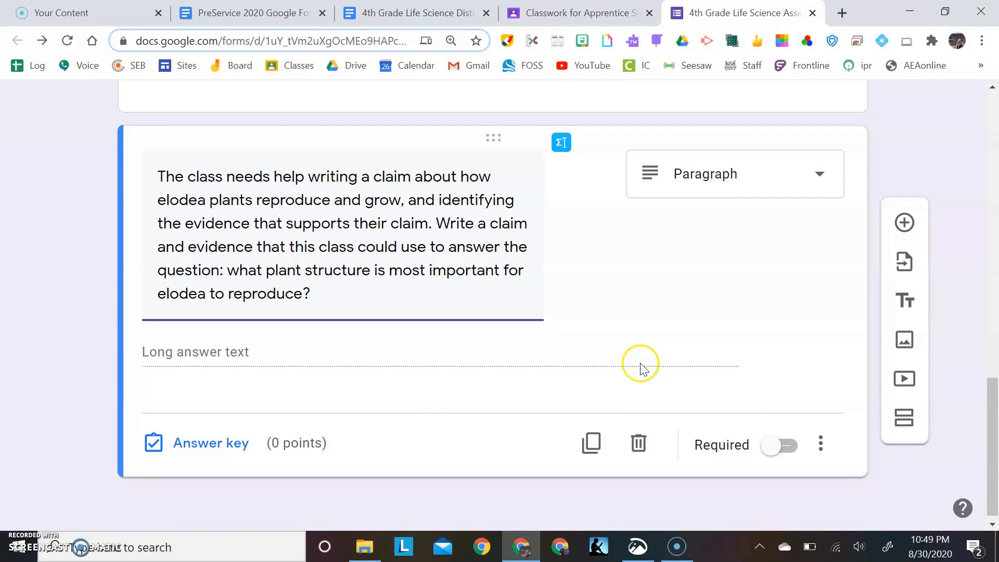
pyautogui.click(214, 451)
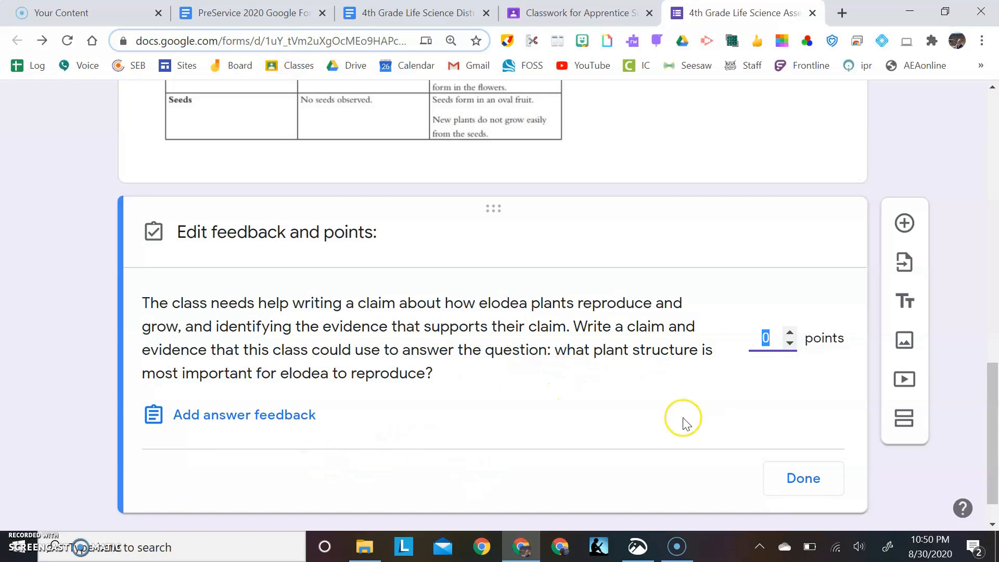
pyautogui.click(790, 331)
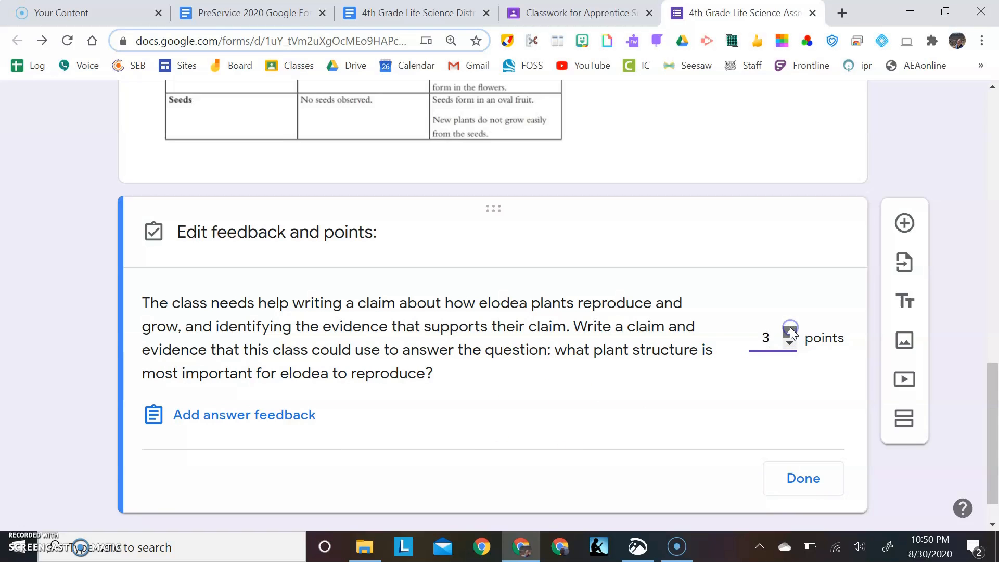
pyautogui.click(808, 474)
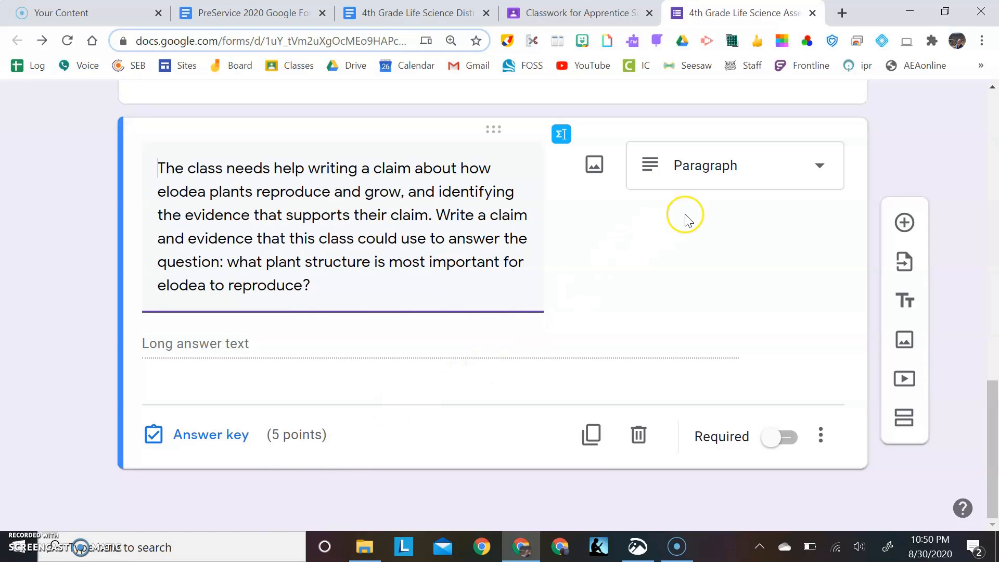
# Add a multiple-choice question "What is elodea?" with the options Animal, Plant and Cartoon
pyautogui.click(906, 232)
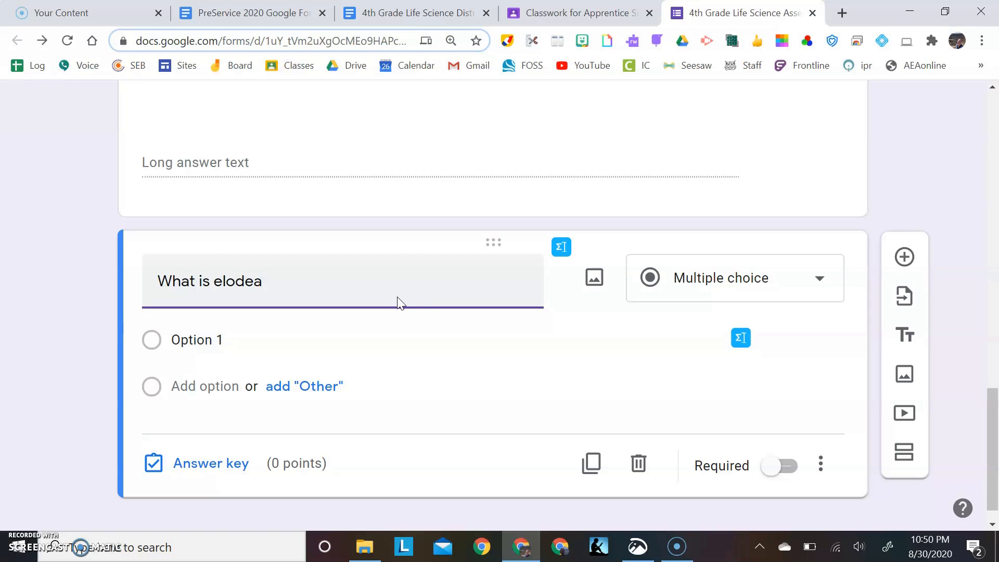
pyautogui.click(247, 339)
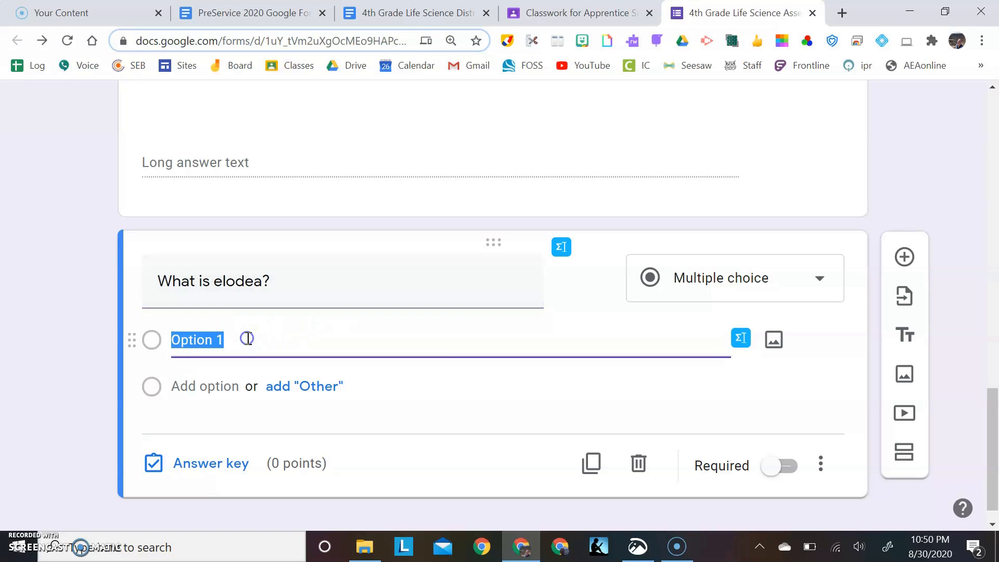
pyautogui.write('Animal')
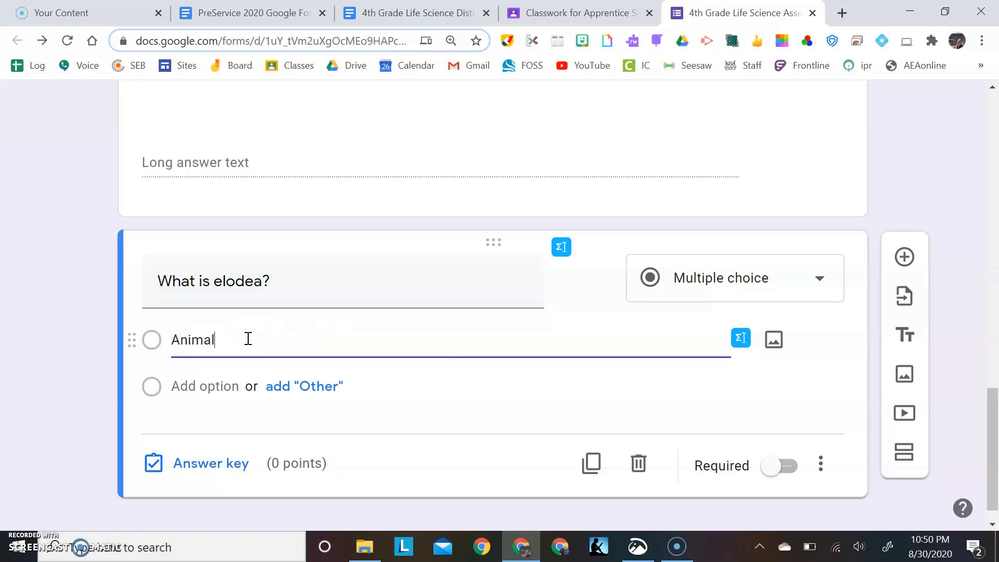
pyautogui.click(203, 386)
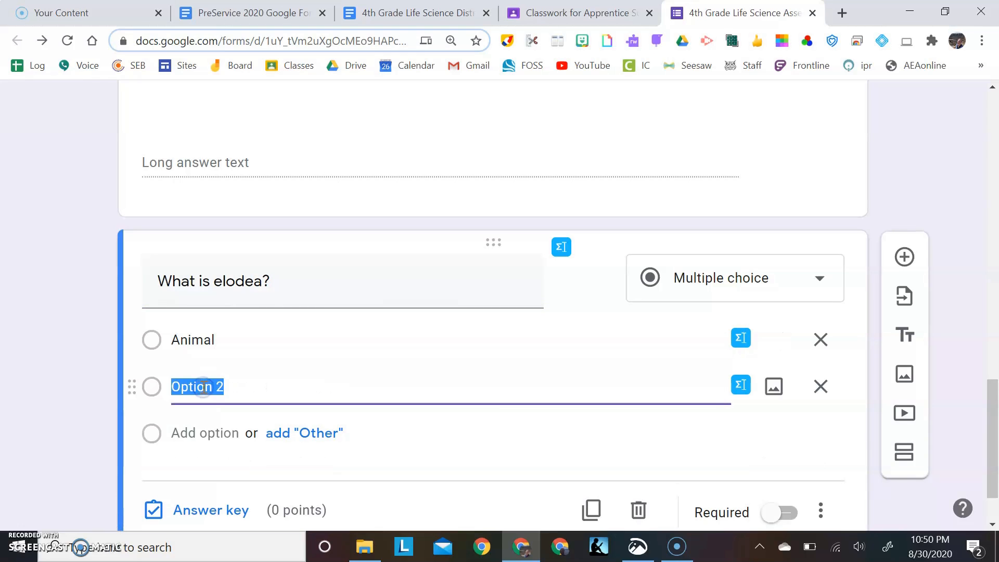
pyautogui.write('Plant')
pyautogui.click(184, 432)
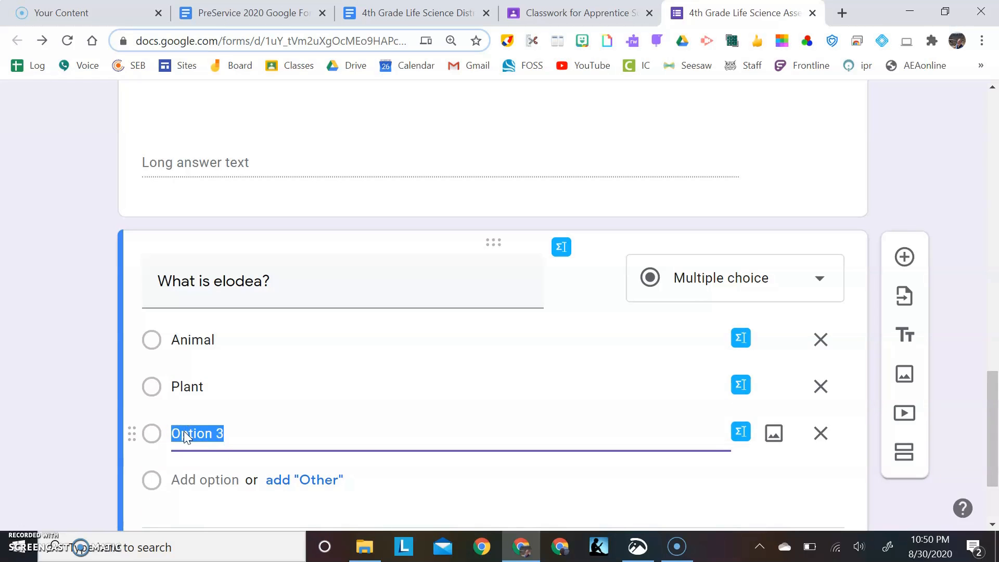
pyautogui.write('Cartoon')
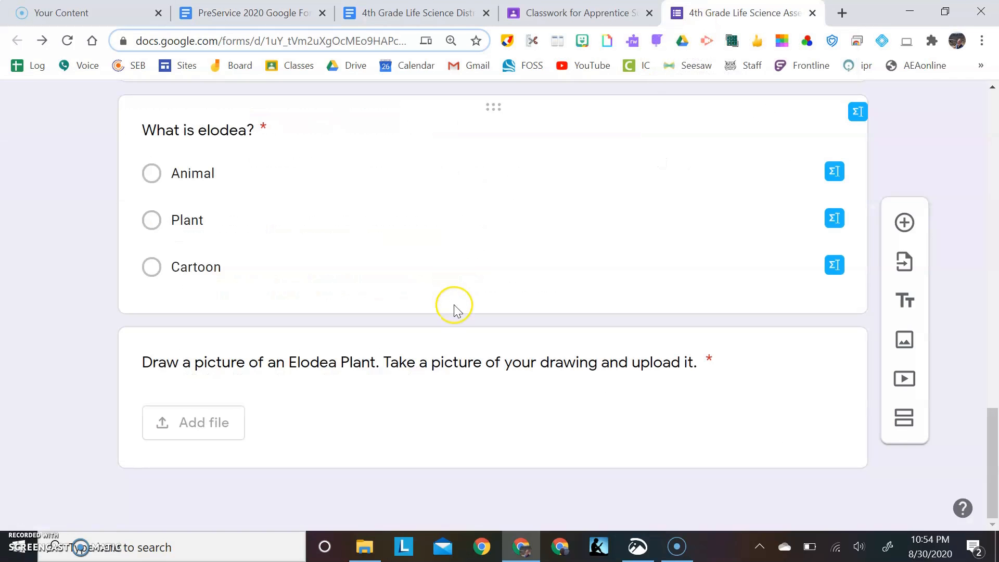
# Illustrate the Animal option of "What is elodea?" with the lemur photo from a Google image search for "animal"
pyautogui.scroll(10, 454, 305)
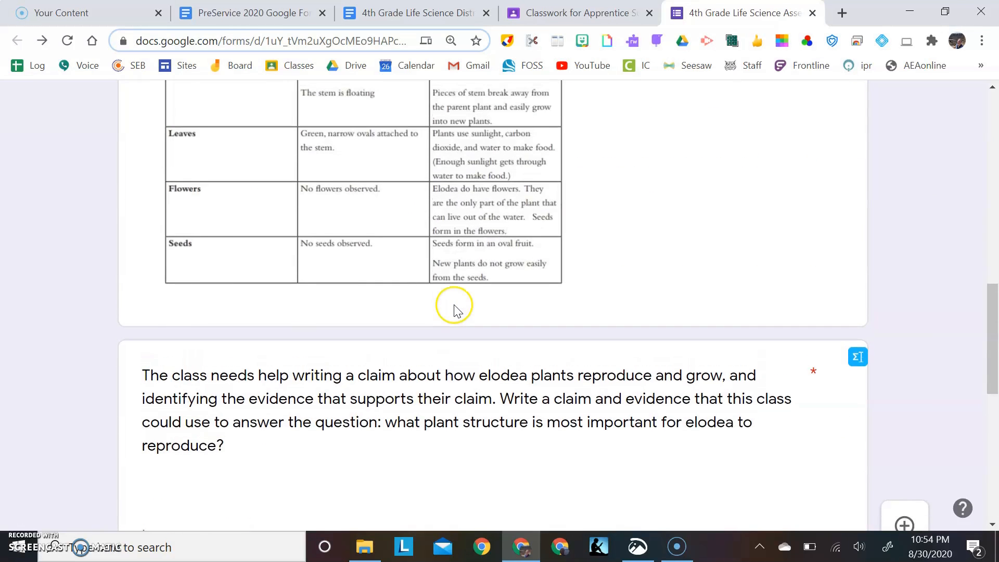
pyautogui.scroll(-7, 454, 309)
pyautogui.click(454, 308)
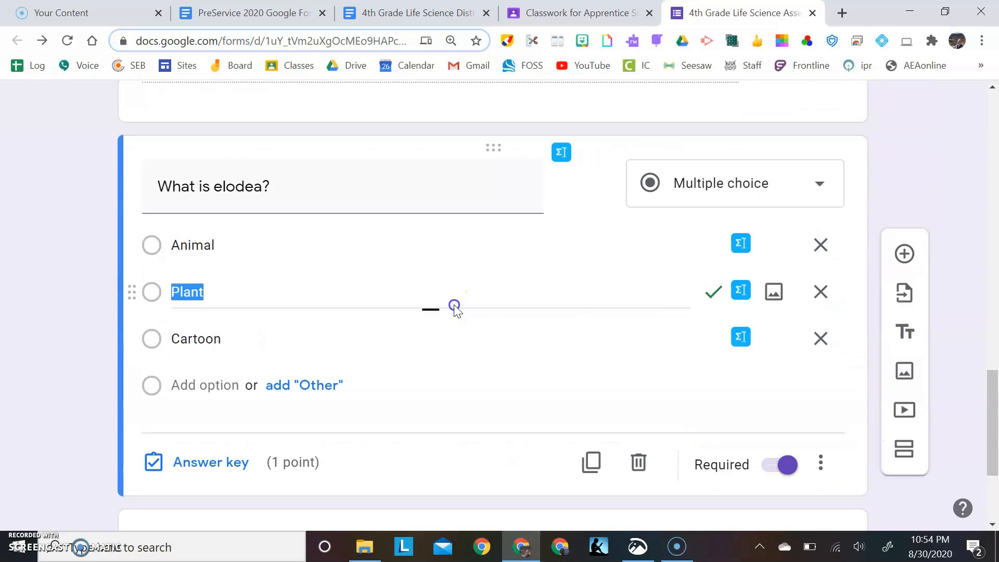
pyautogui.click(774, 245)
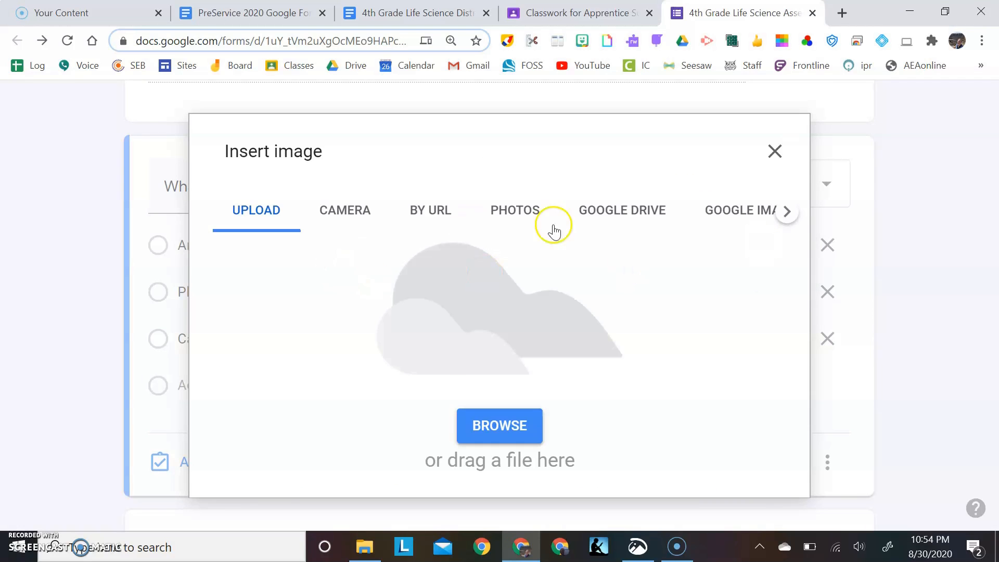
pyautogui.click(729, 214)
pyautogui.click(478, 147)
pyautogui.write('a')
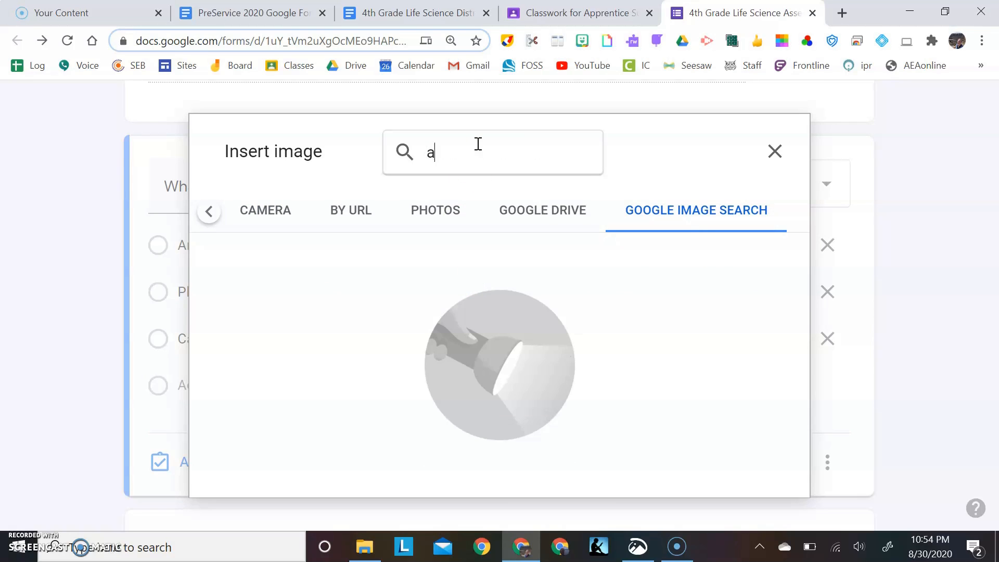
pyautogui.write('nimal')
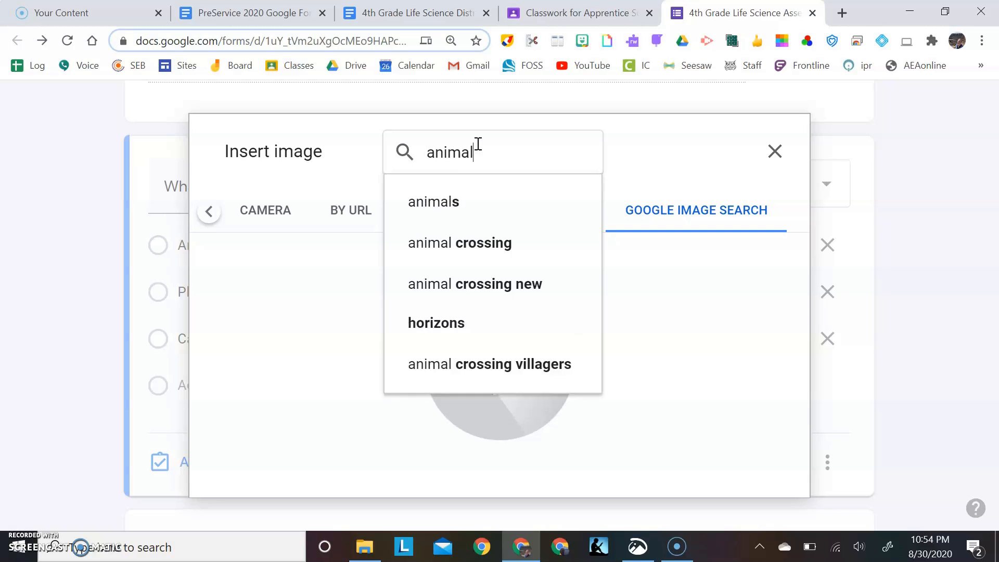
pyautogui.press('Return')
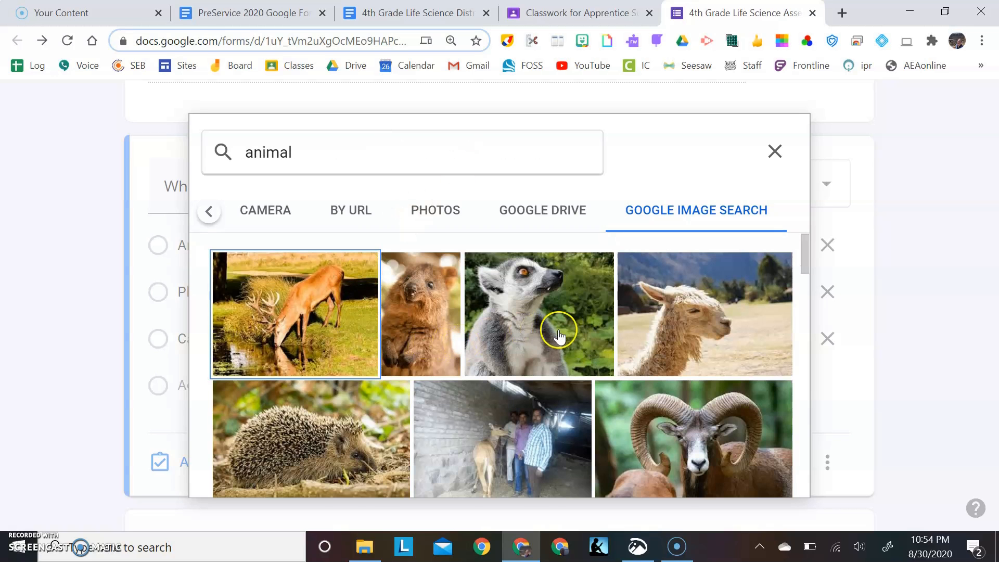
pyautogui.click(560, 337)
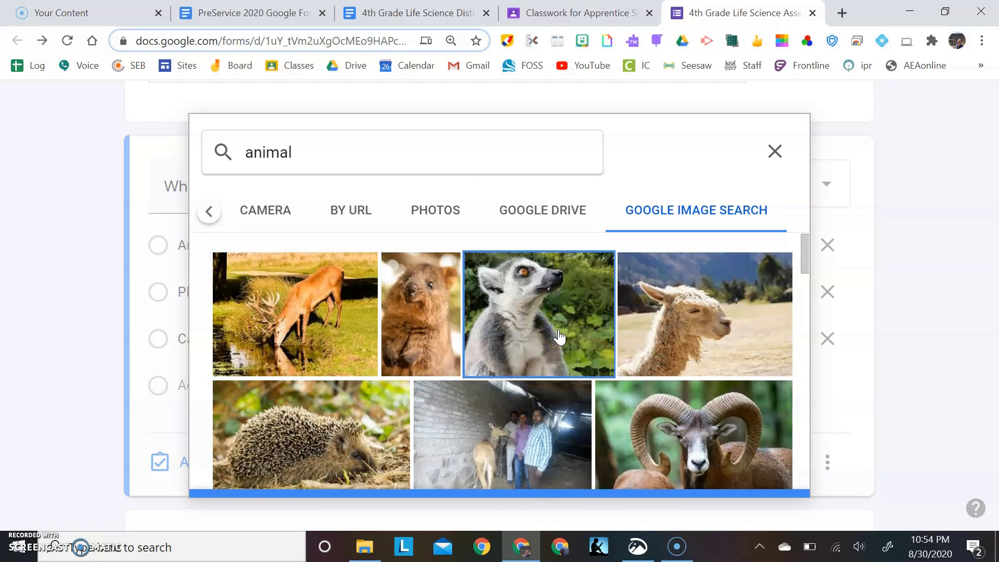
pyautogui.click(774, 493)
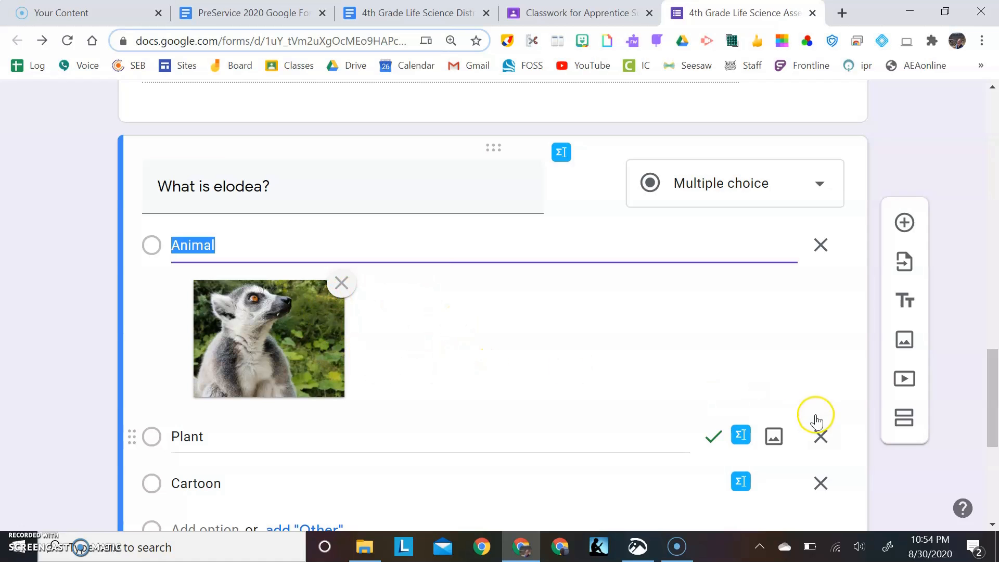
# Illustrate the Plant option with a photo of green palm-like fronds from a Google image search for "plant"
pyautogui.click(773, 436)
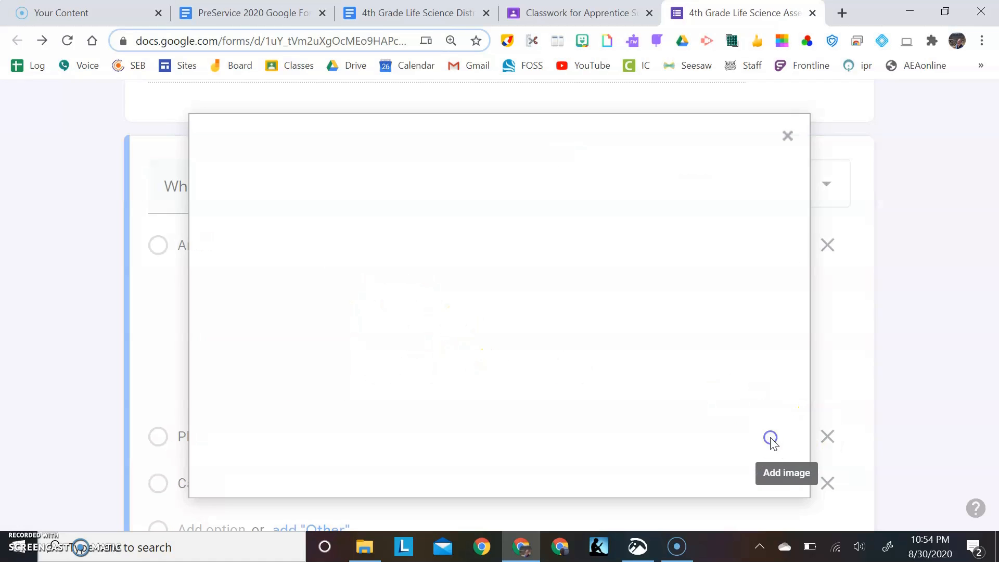
pyautogui.click(738, 215)
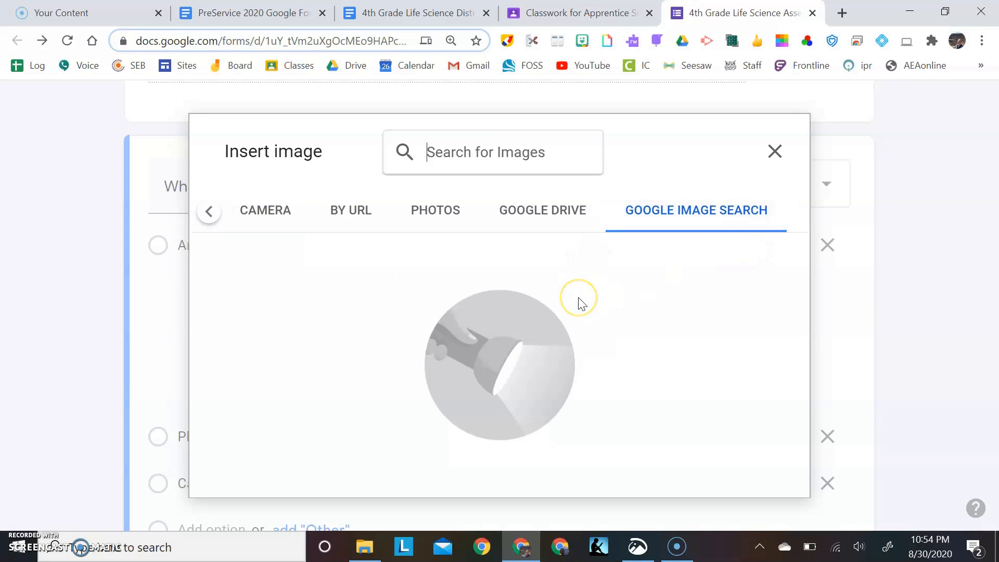
pyautogui.write('plant')
pyautogui.press('Return')
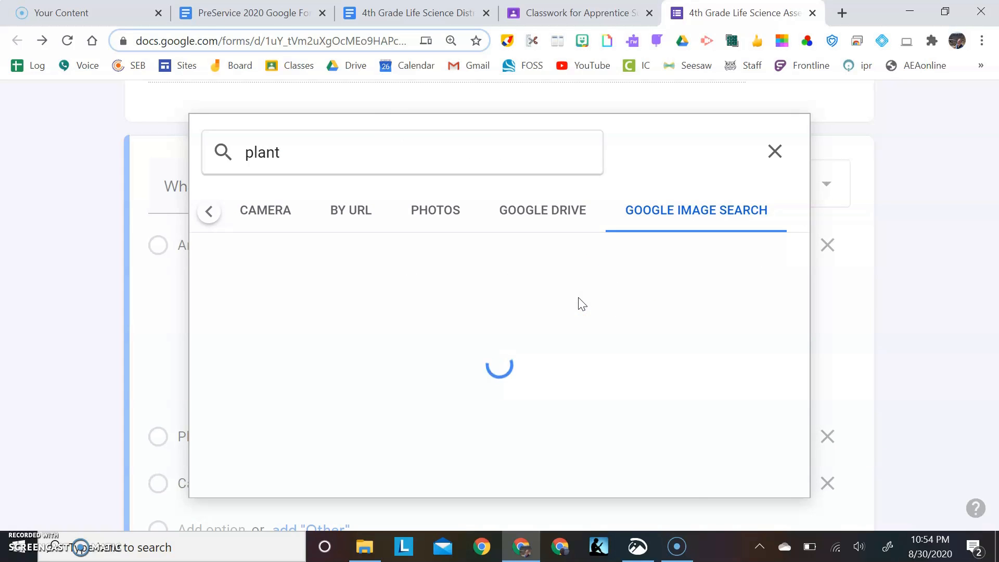
pyautogui.doubleClick(482, 428)
# Illustrate the Cartoon option with the red fish drawing from a Google image search for "cartoon"
pyautogui.scroll(-3, 484, 427)
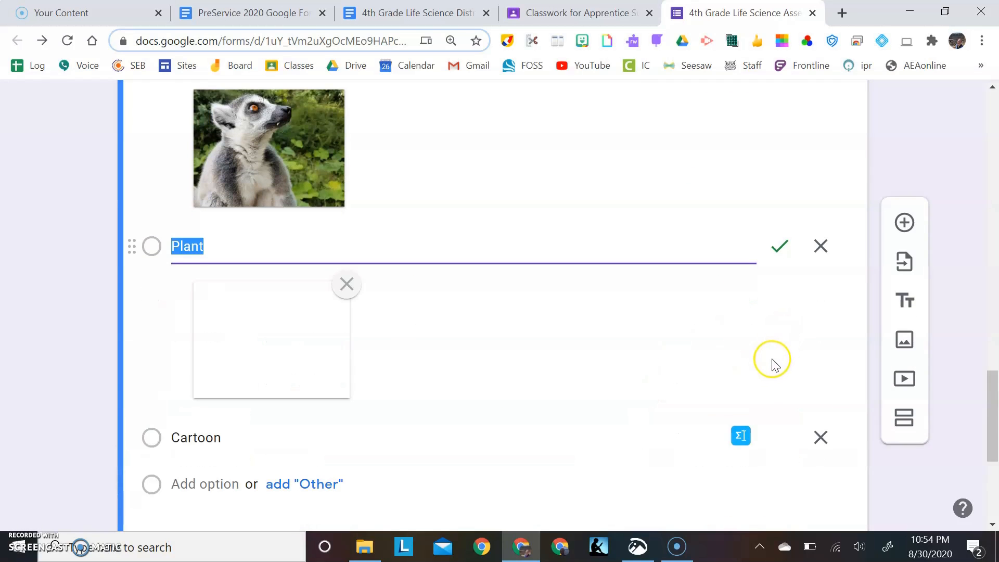
pyautogui.scroll(-2, 773, 359)
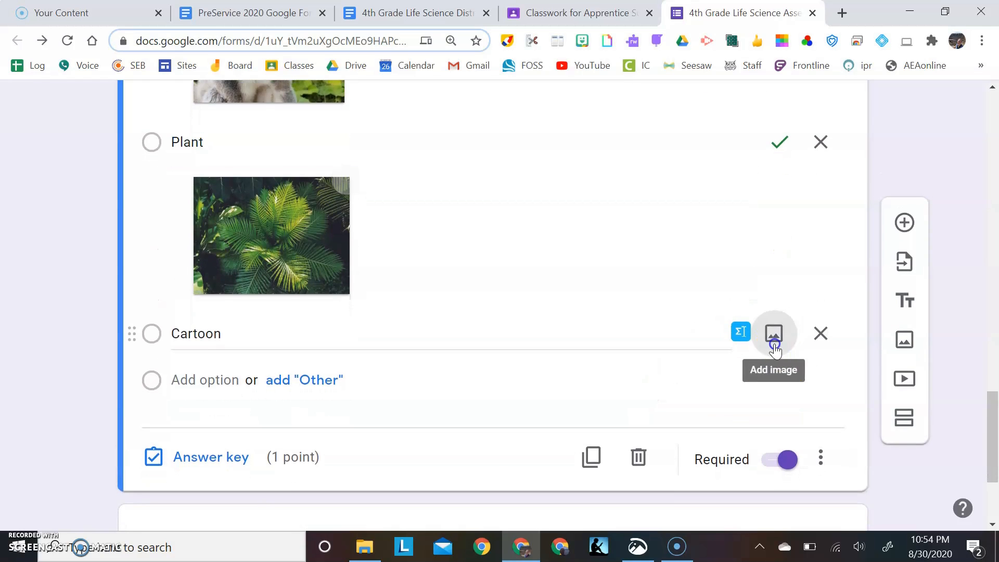
pyautogui.click(775, 344)
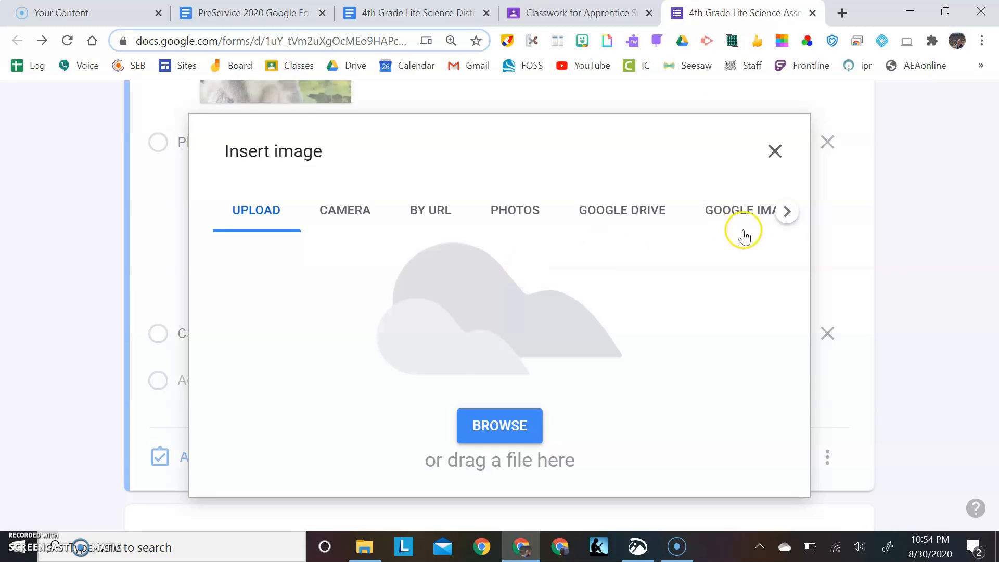
pyautogui.click(755, 213)
pyautogui.click(490, 157)
pyautogui.write('cartoon')
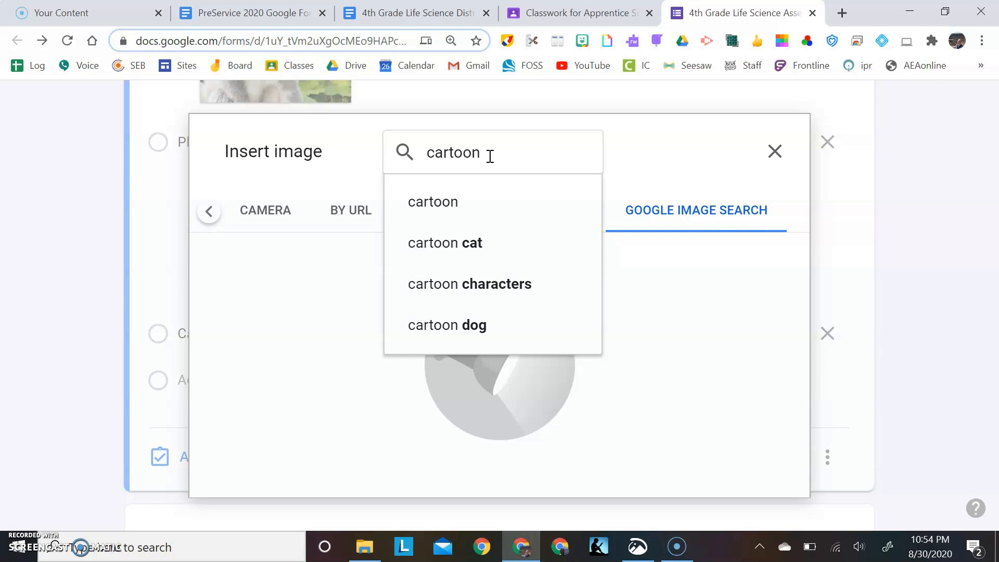
pyautogui.press('Return')
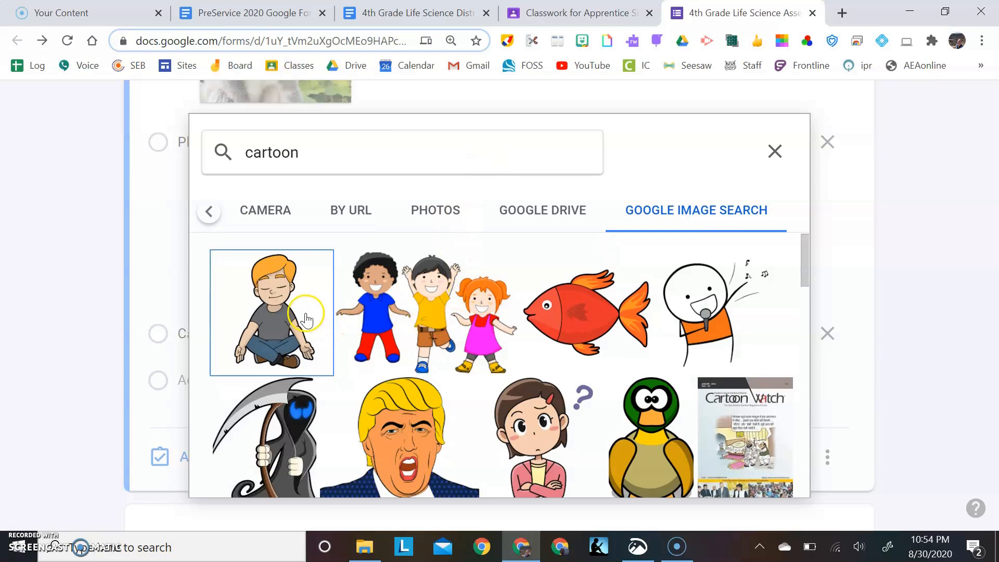
pyautogui.click(581, 328)
pyautogui.click(580, 324)
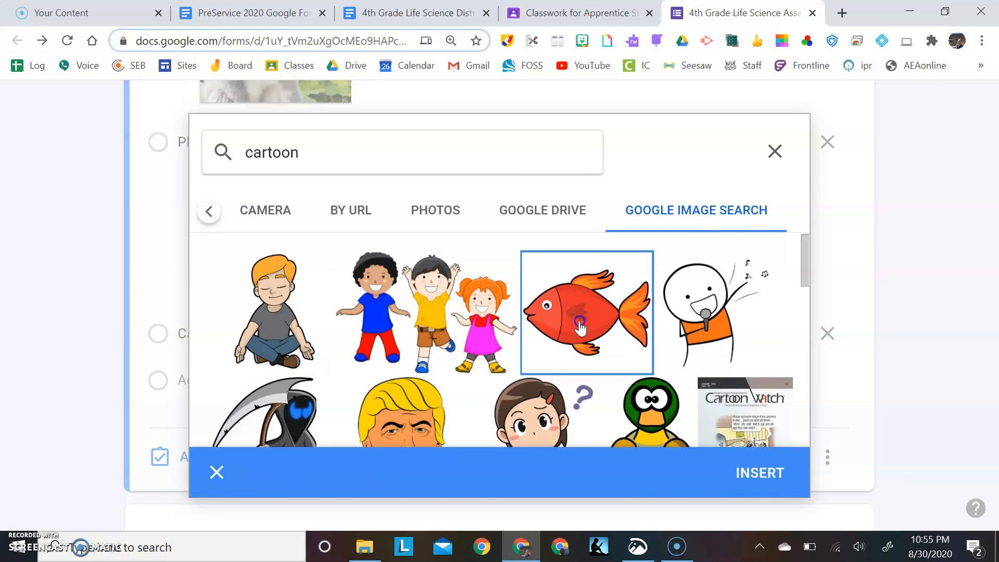
pyautogui.click(609, 322)
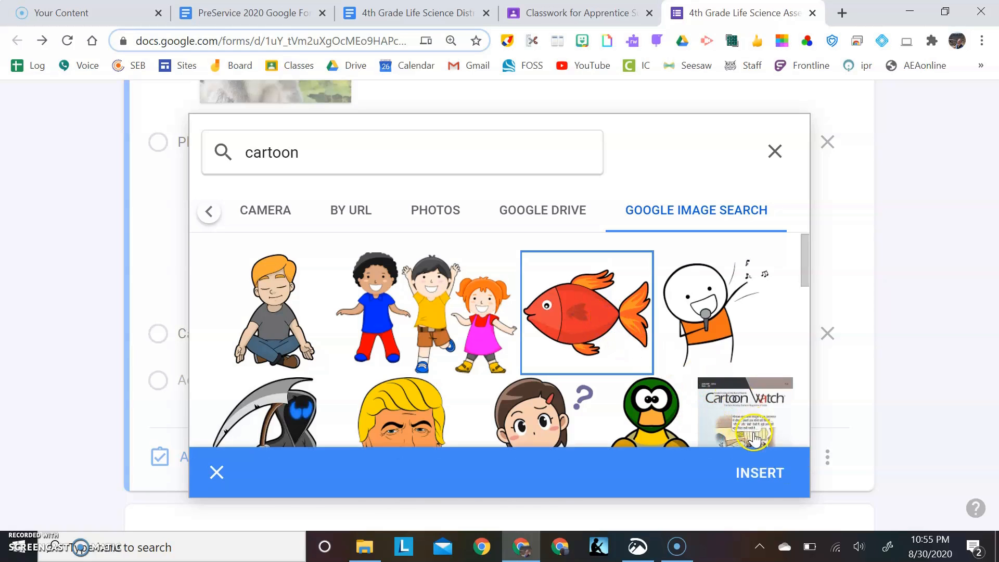
pyautogui.click(759, 474)
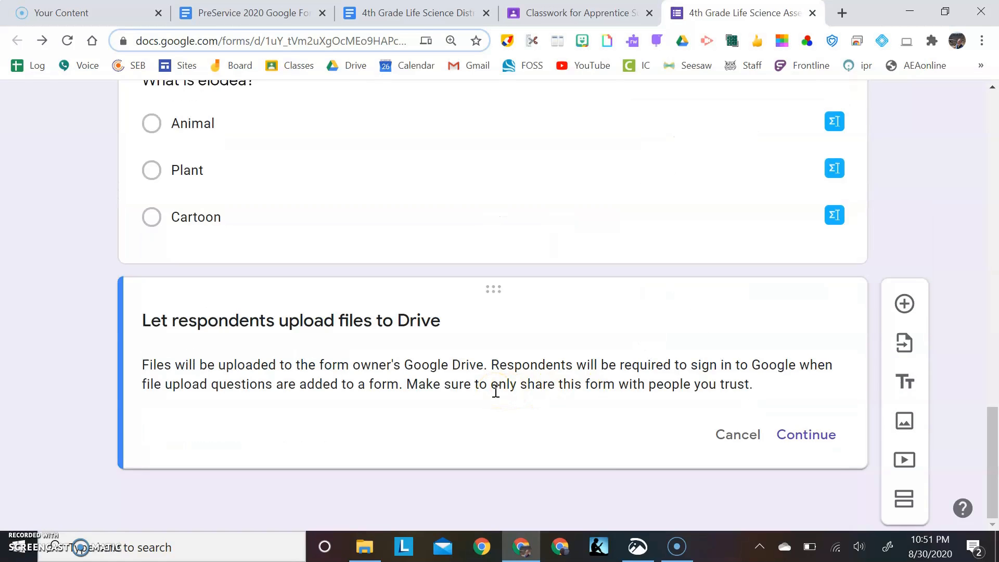
# Allow respondents to upload files to Drive and word the file upload question "Draw a picture of an Elodea Plant"
pyautogui.click(803, 435)
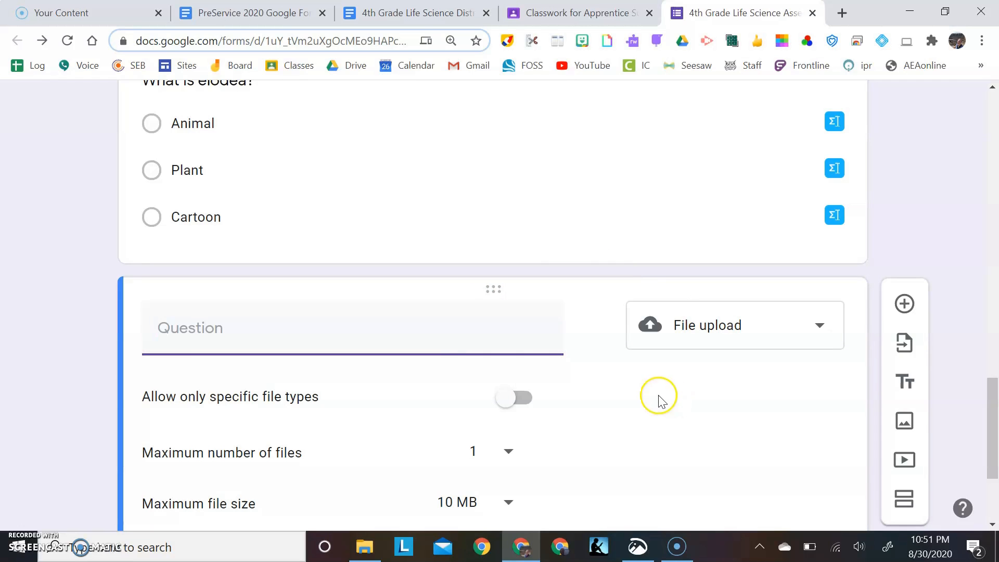
pyautogui.write('Draw a pi')
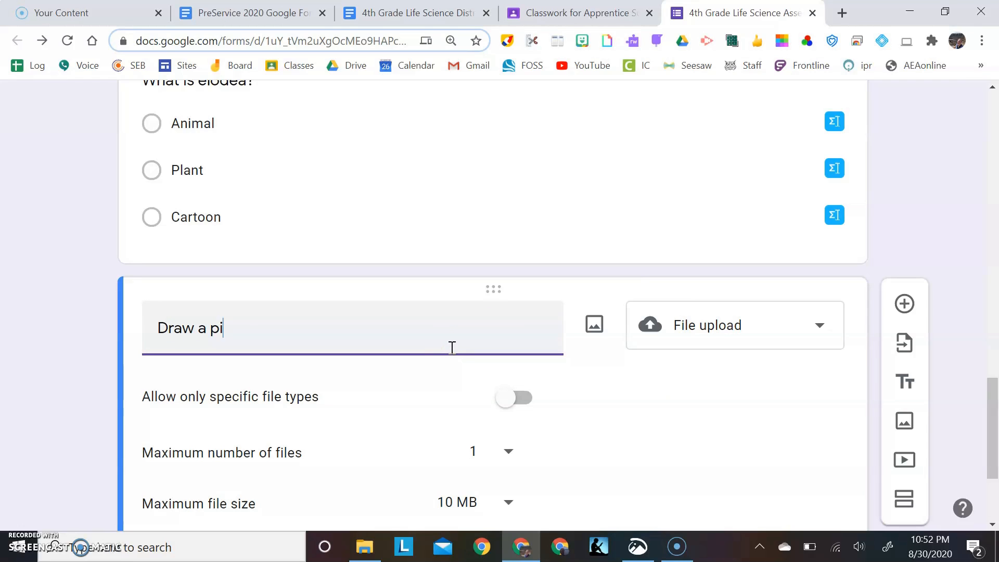
pyautogui.write('cture of an')
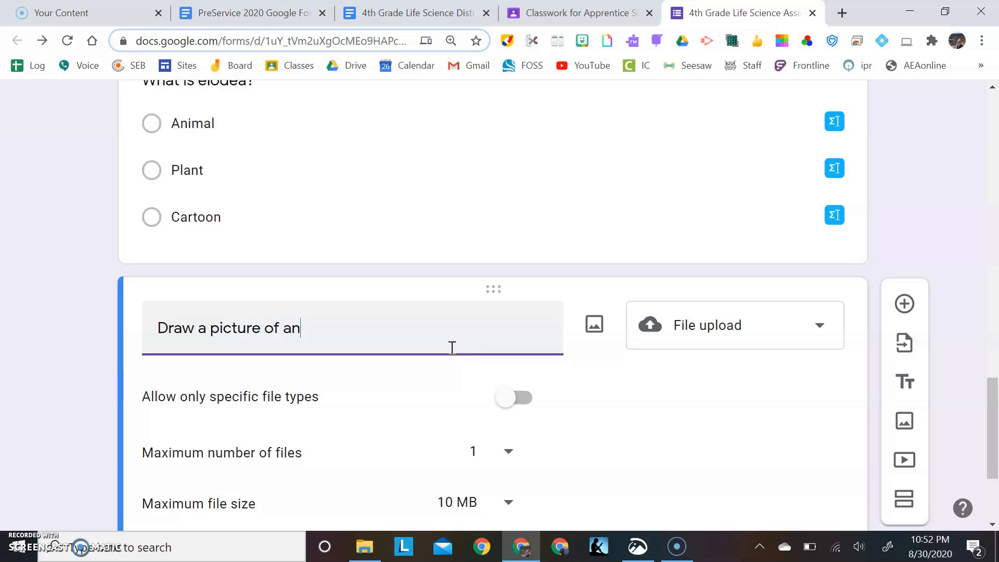
pyautogui.write(' Elodea Plant')
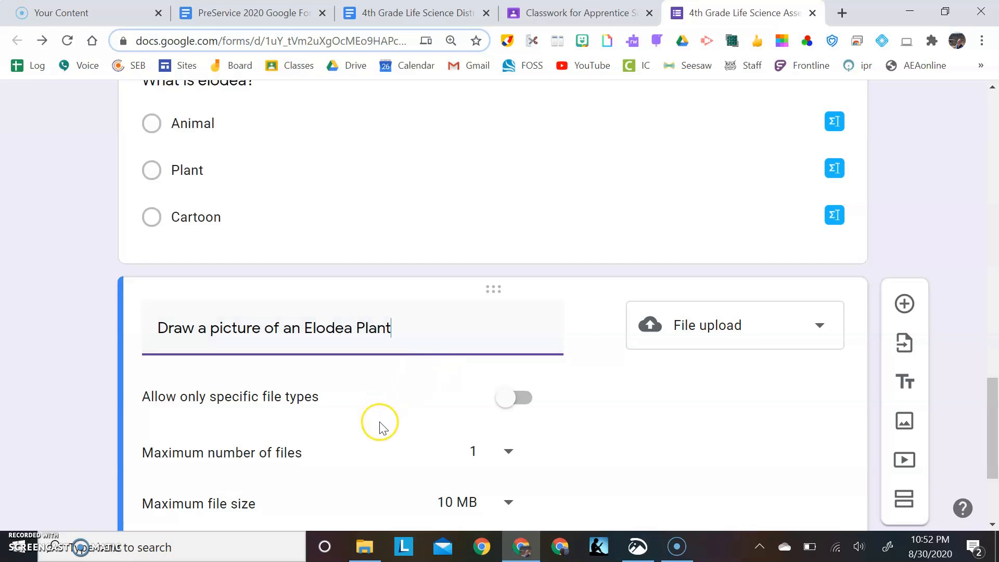
# Extend the file upload question's wording with ". Take a picture of your drawing and upload it."
pyautogui.scroll(-2, 580, 439)
pyautogui.scroll(-2, 581, 441)
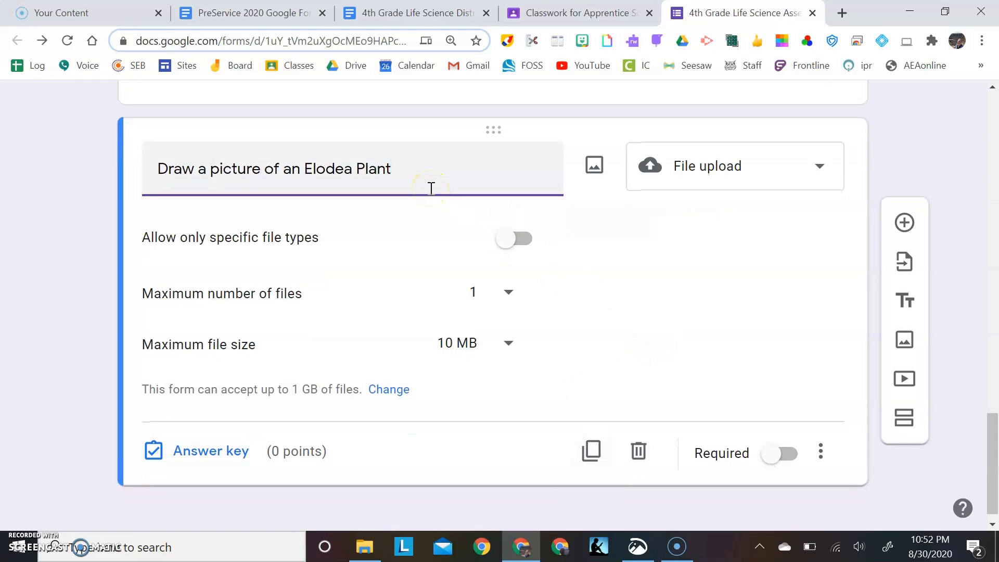
pyautogui.write('Take a picture and ')
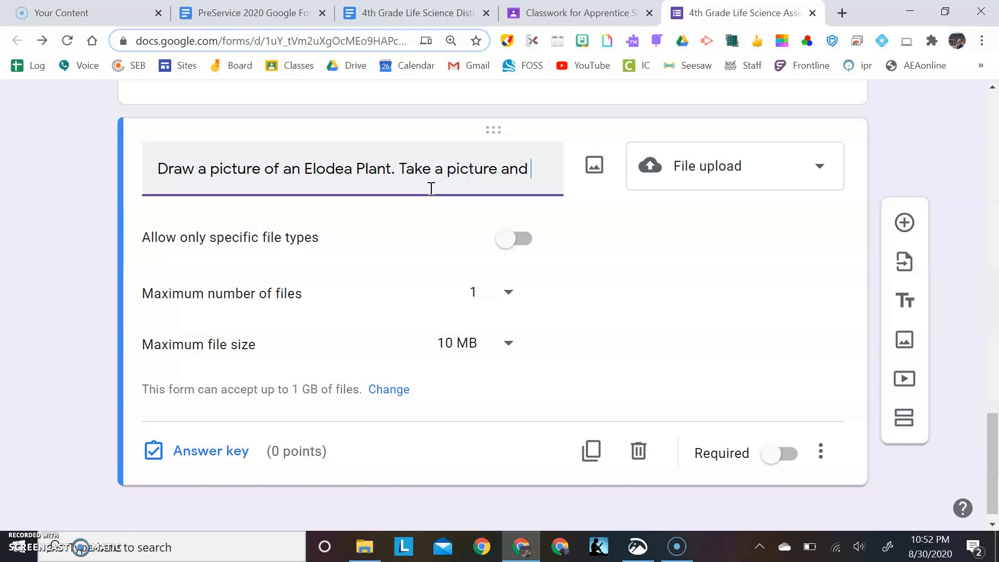
pyautogui.write('uploa')
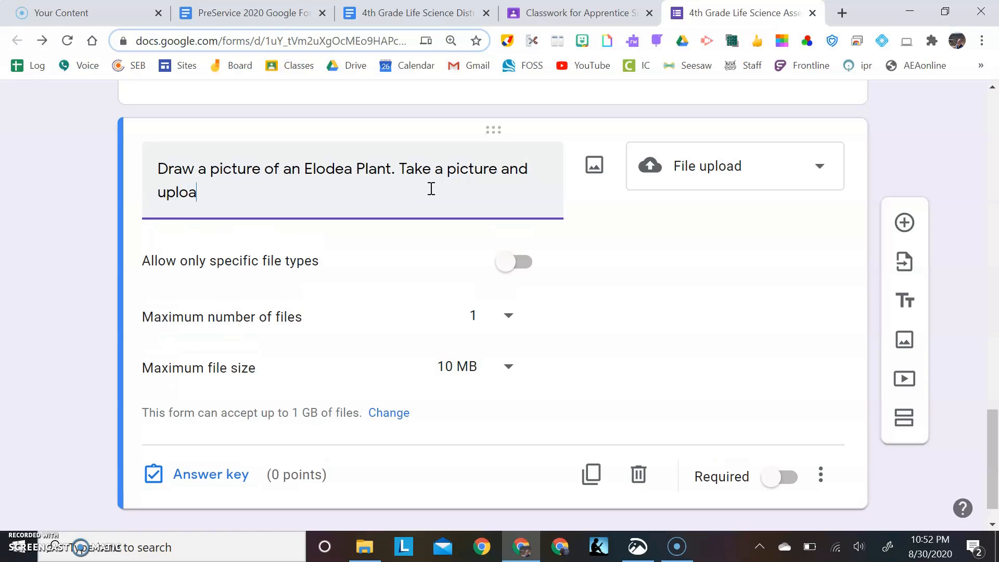
pyautogui.write('d it')
pyautogui.press('BackSpace')
pyautogui.press('BackSpace')
pyautogui.press('BackSpace')
pyautogui.press('BackSpace')
pyautogui.press('BackSpace')
pyautogui.press('BackSpace')
pyautogui.press('BackSpace')
pyautogui.press('BackSpace')
pyautogui.press('BackSpace')
pyautogui.press('BackSpace')
pyautogui.press('BackSpace')
pyautogui.press('BackSpace')
pyautogui.press('BackSpace')
pyautogui.write('of your dr')
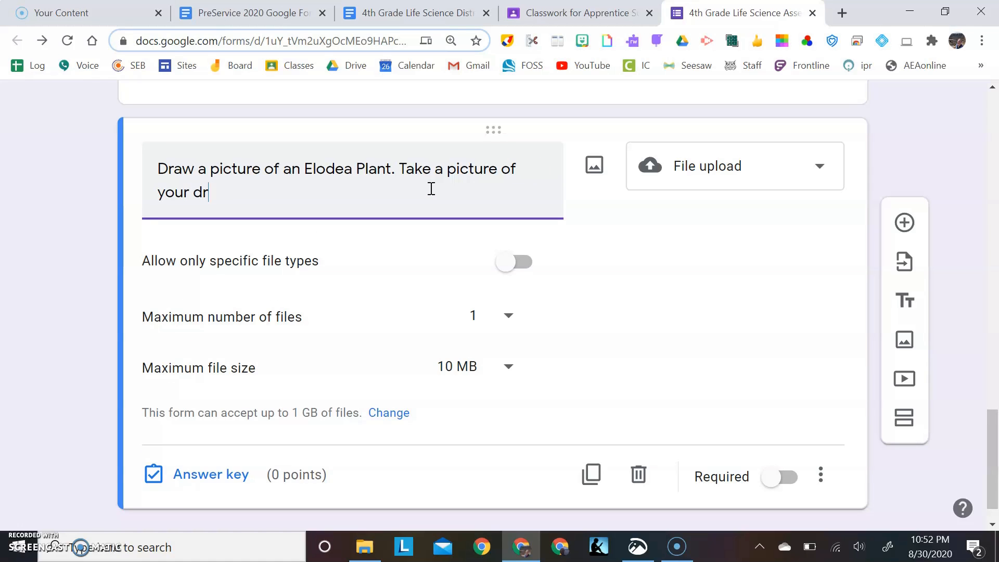
pyautogui.write('awing and u')
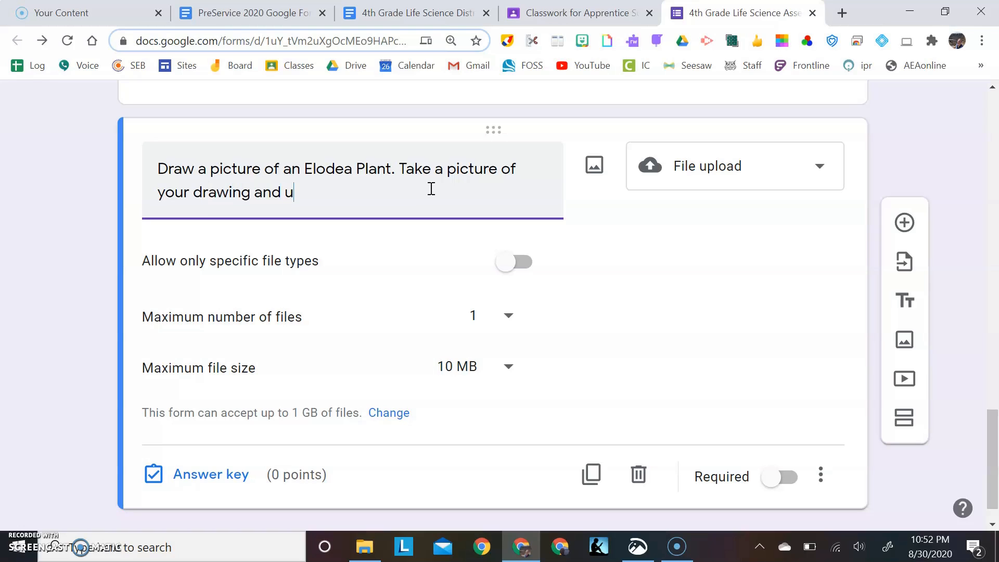
pyautogui.write('pload it.')
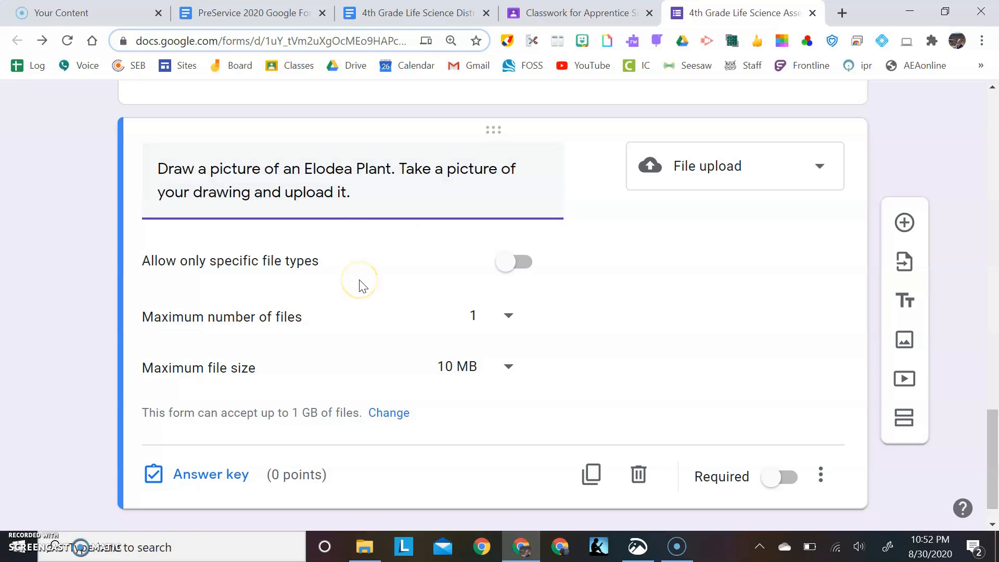
# Make the drawing upload, "What is elodea?" and elodea reproduction paragraph questions required
pyautogui.scroll(-1, 625, 344)
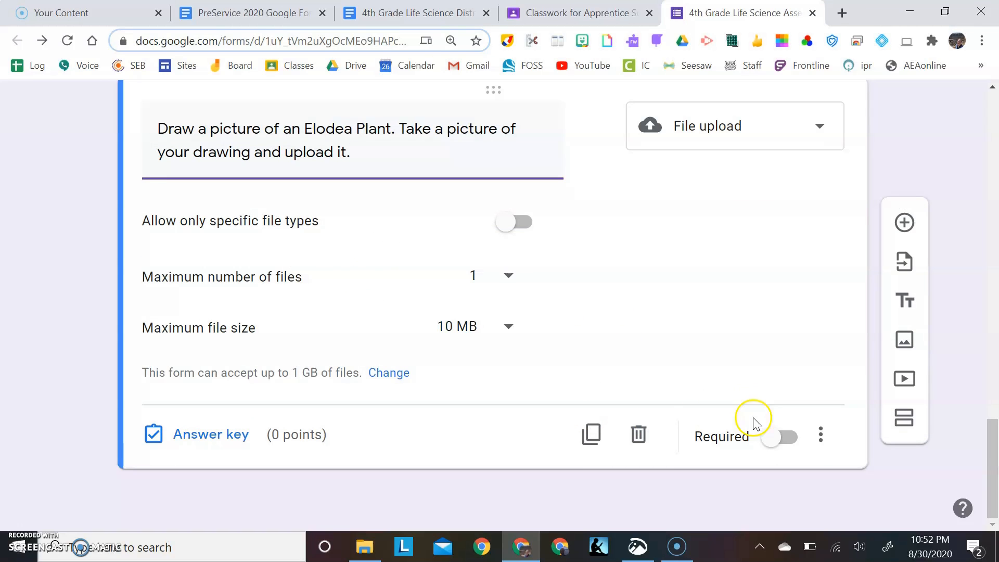
pyautogui.click(769, 446)
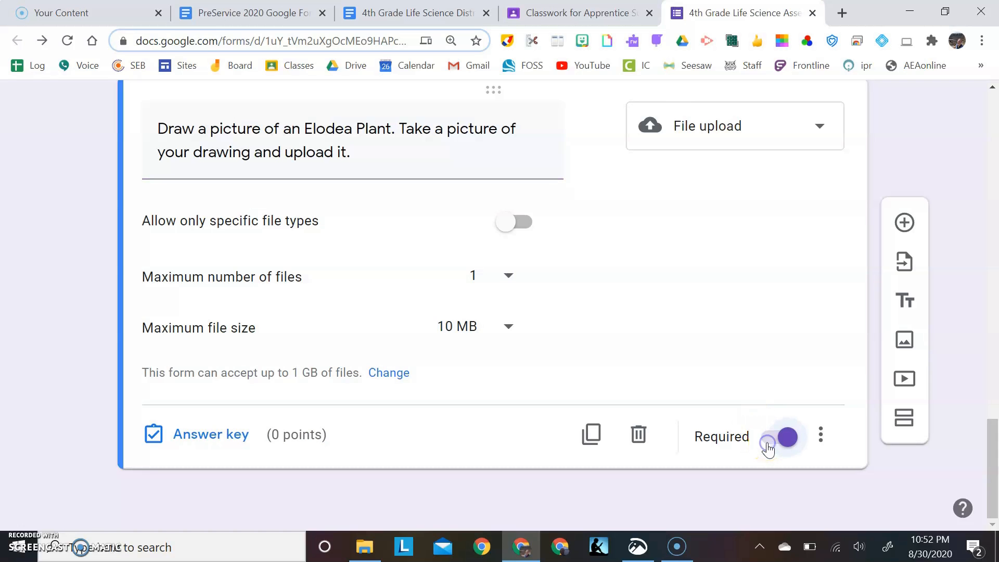
pyautogui.scroll(6, 754, 324)
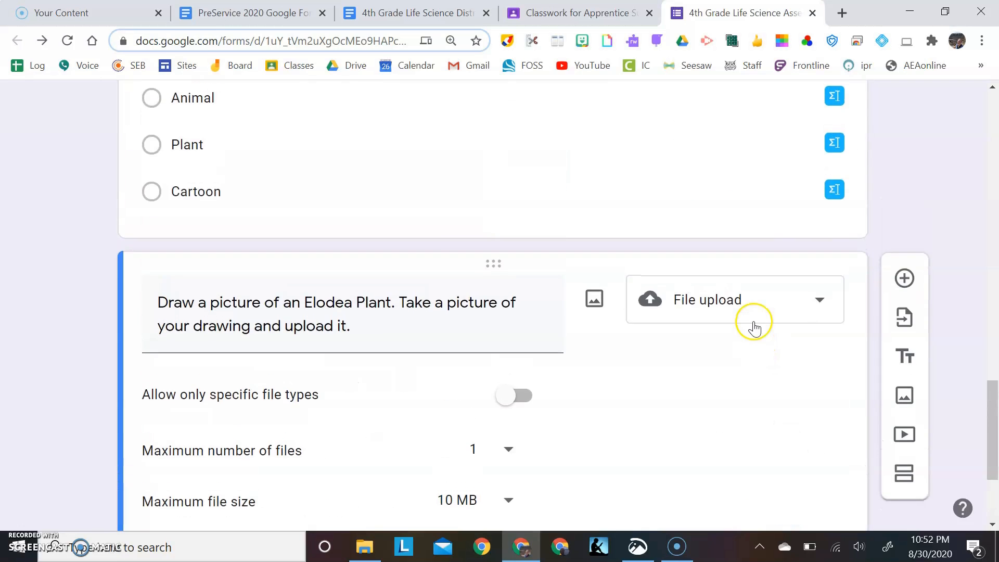
pyautogui.click(689, 320)
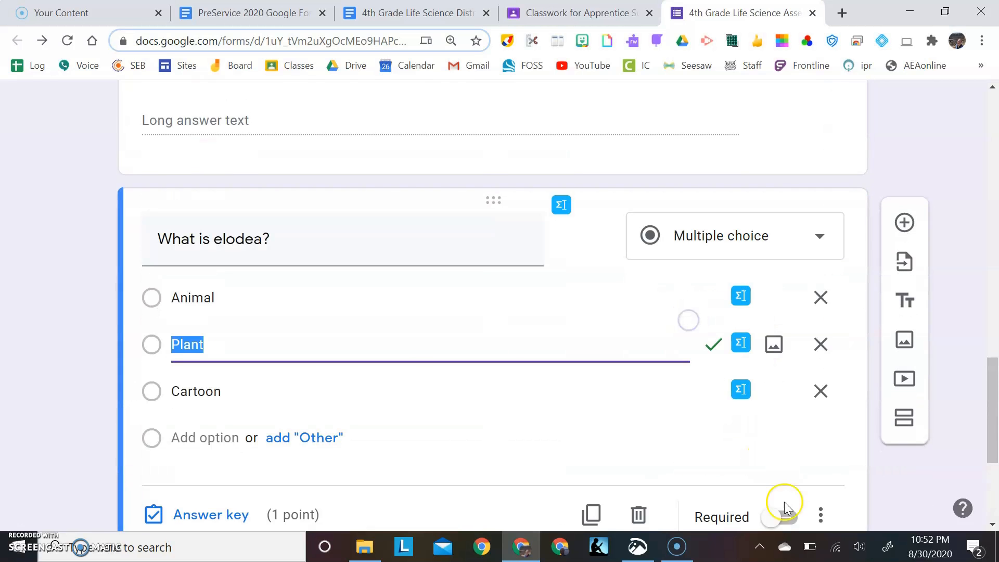
pyautogui.click(779, 518)
pyautogui.scroll(5, 756, 391)
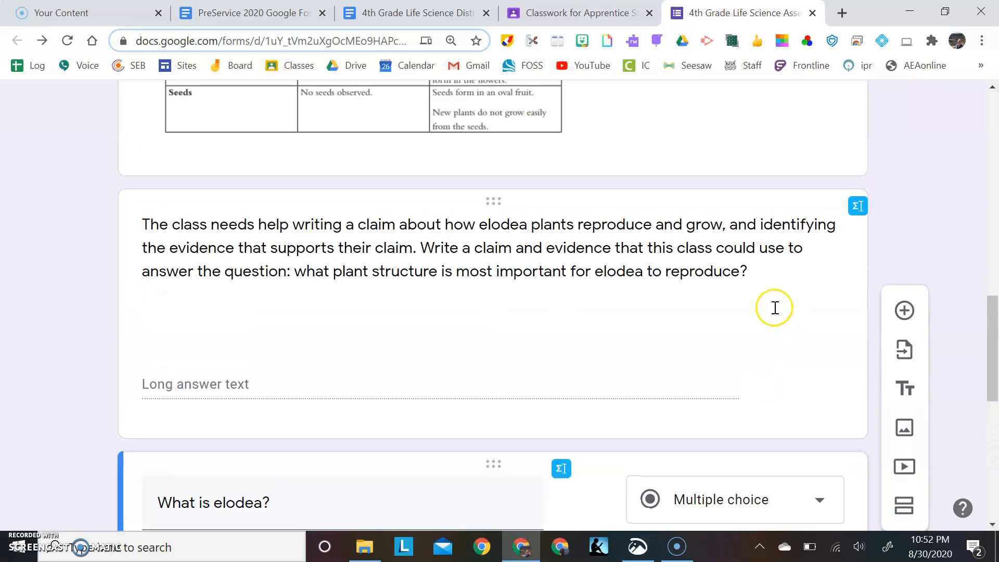
pyautogui.click(774, 309)
pyautogui.scroll(-5, 643, 395)
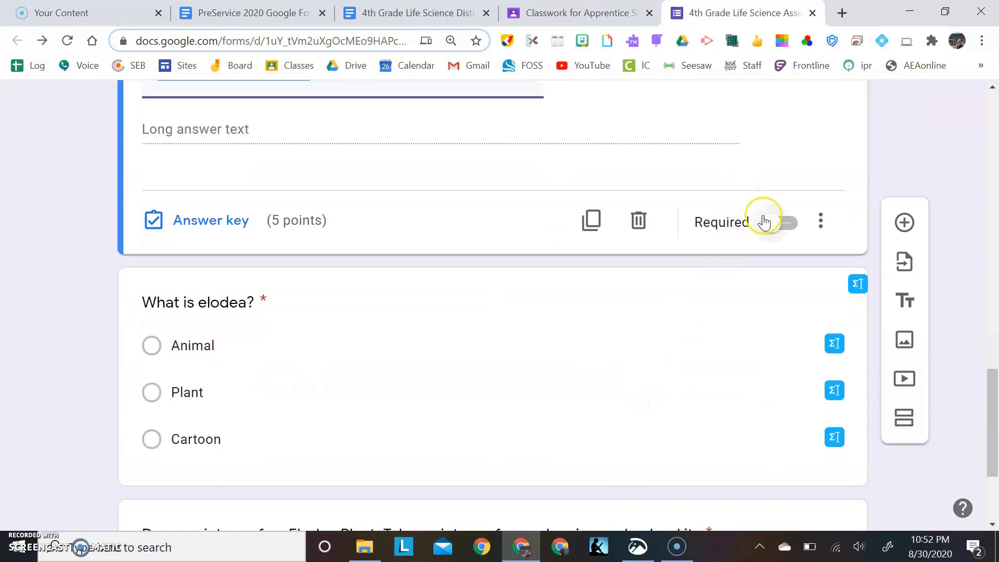
pyautogui.click(771, 229)
pyautogui.scroll(8, 771, 229)
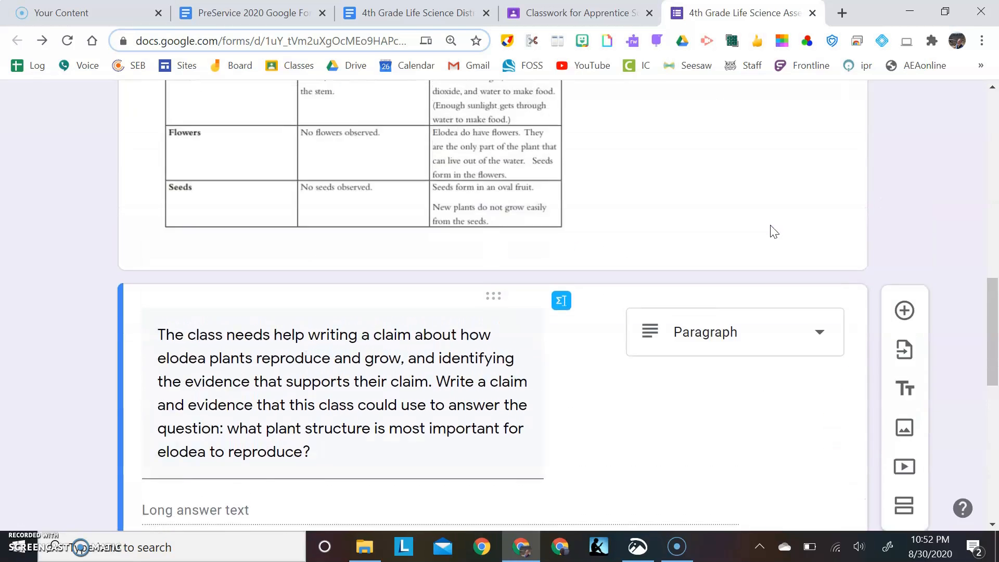
pyautogui.scroll(9, 774, 231)
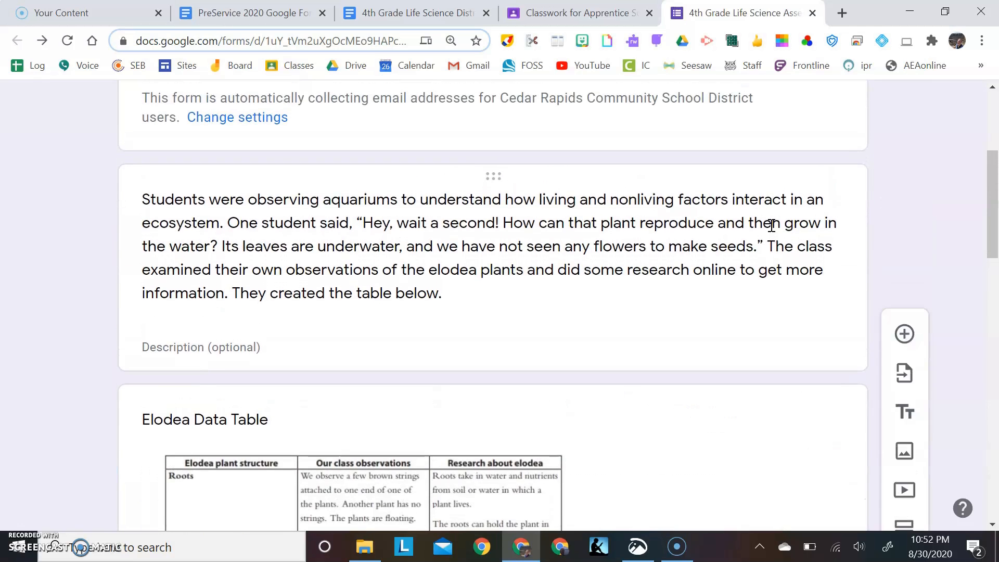
pyautogui.click(770, 225)
pyautogui.scroll(-20, 770, 225)
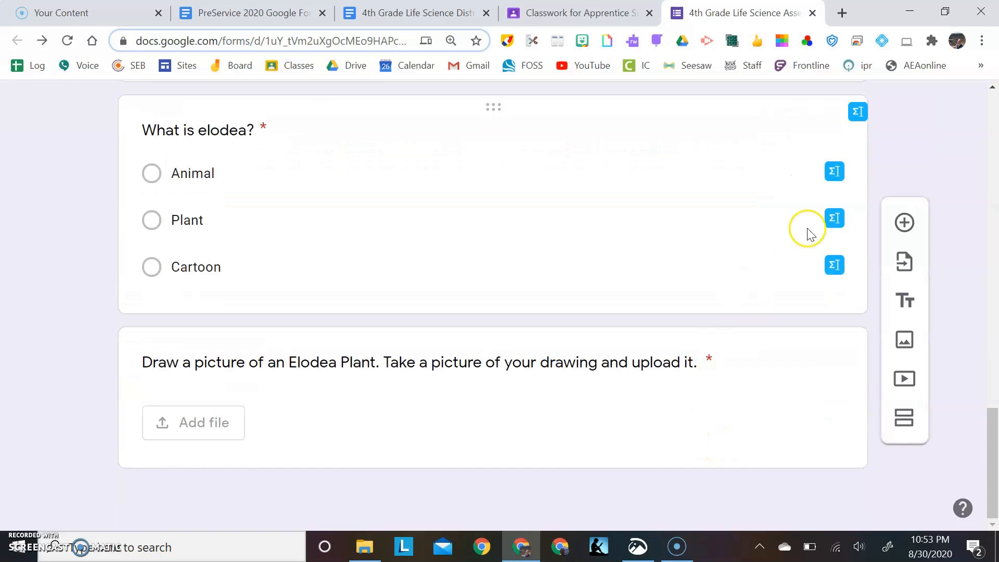
pyautogui.click(903, 383)
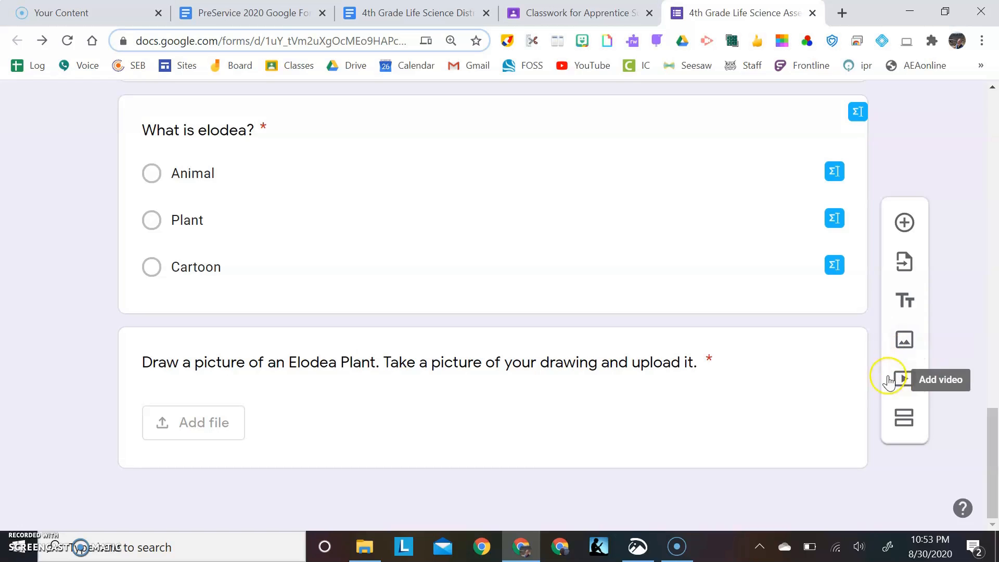
pyautogui.click(904, 422)
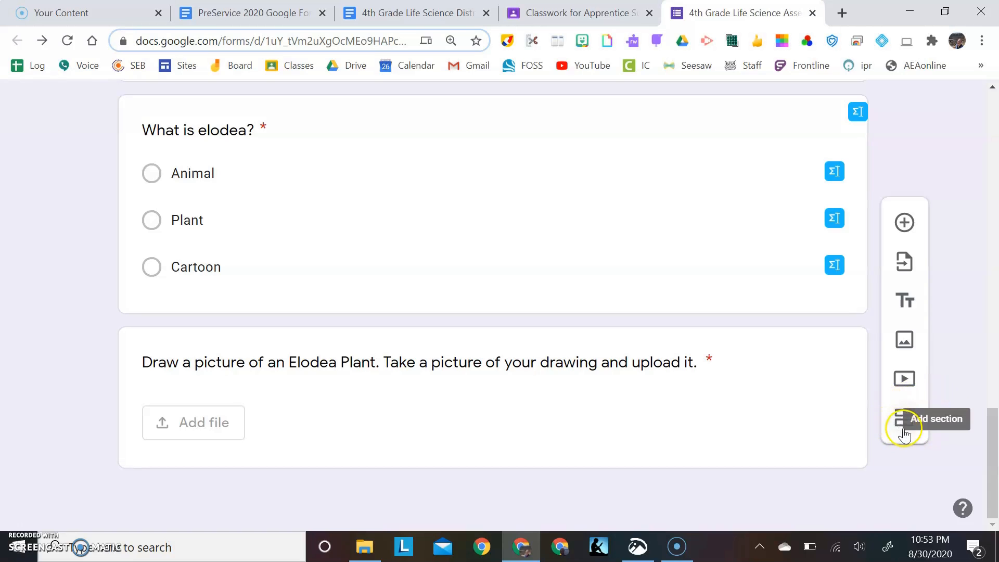